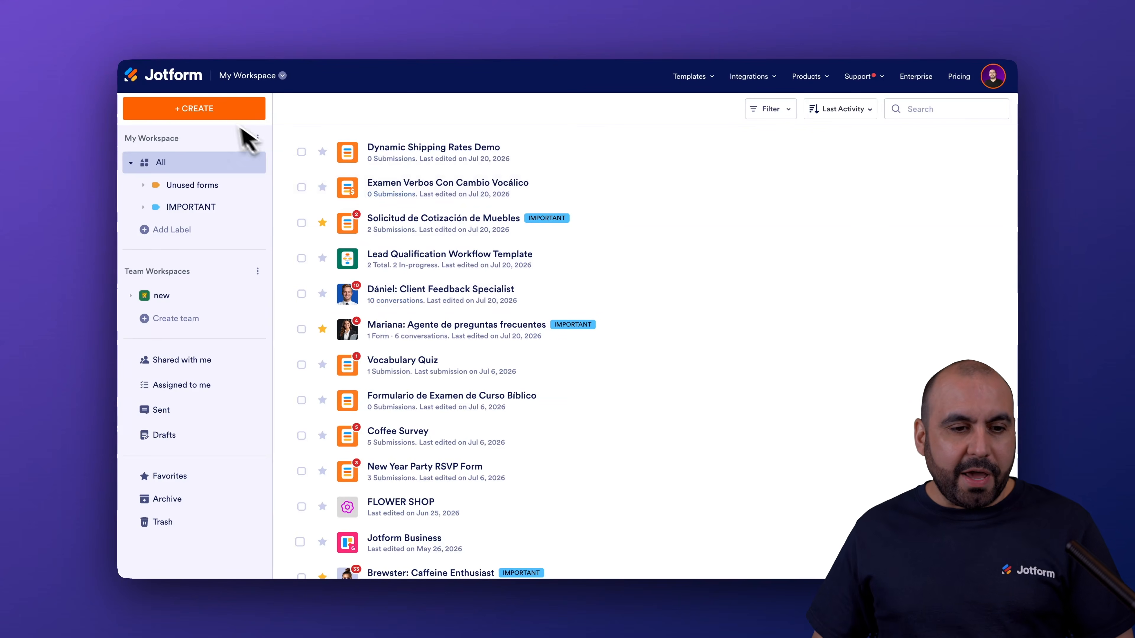
- Start a new form from a template and list the Registration Forms category of templates
{"action": "left_click", "coordinate": [224, 111]}
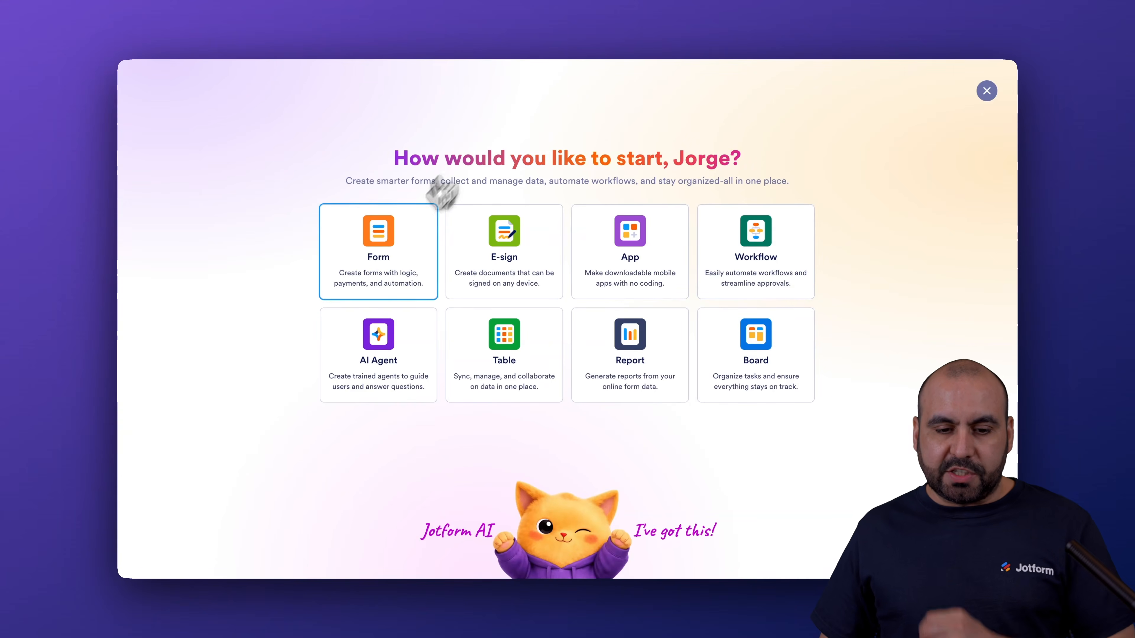
{"action": "left_click", "coordinate": [375, 268]}
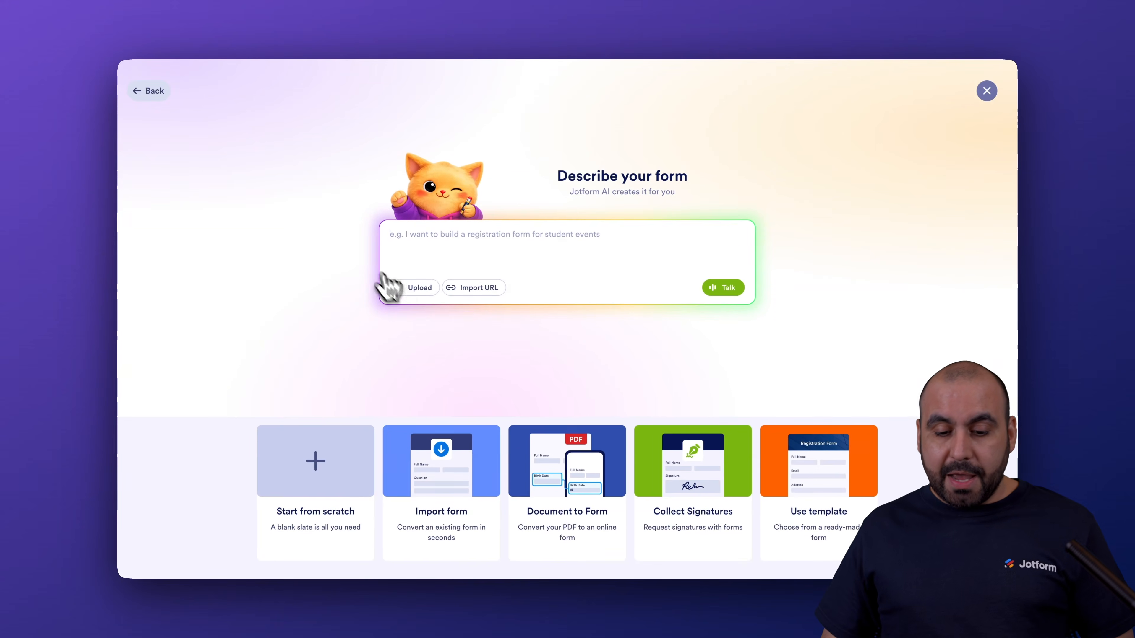
{"action": "left_click", "coordinate": [839, 475]}
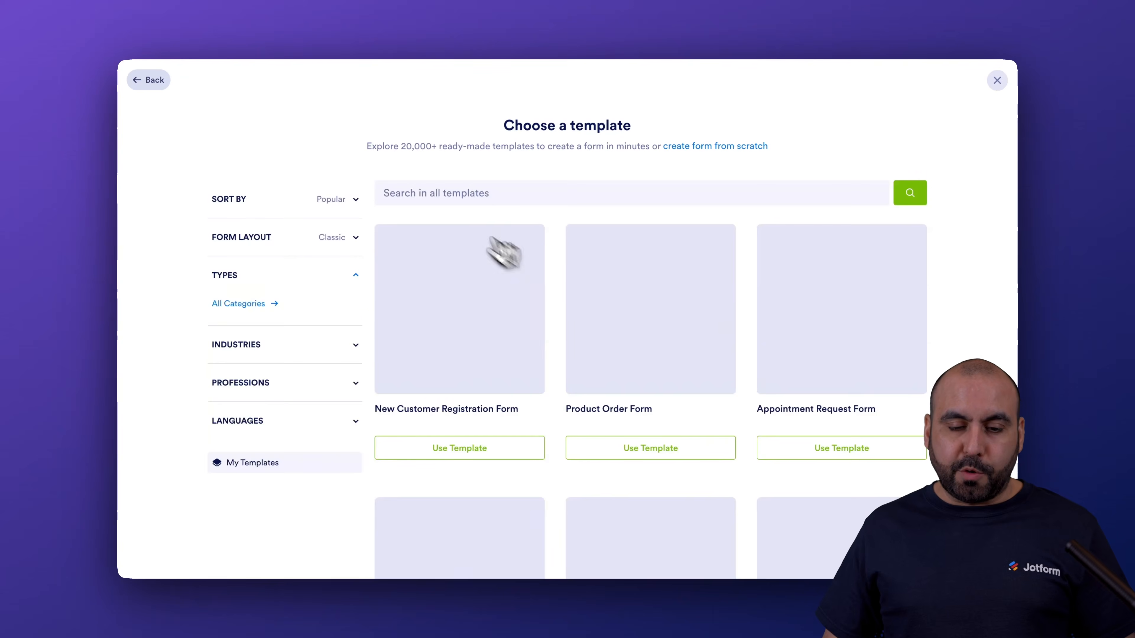
{"action": "left_click", "coordinate": [261, 344]}
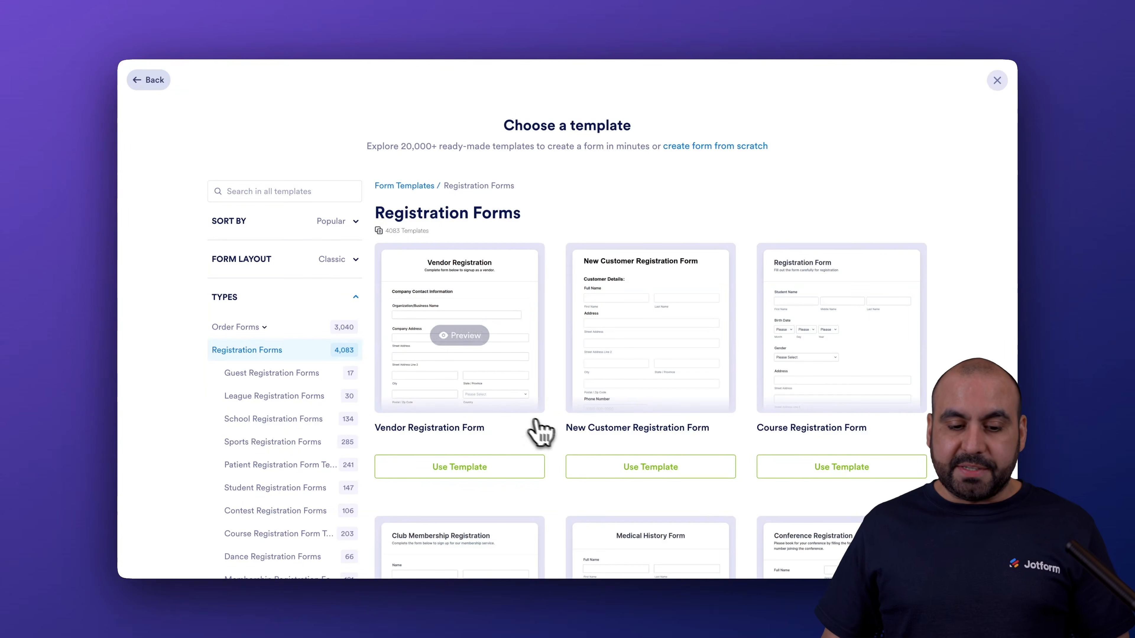
- Preview the Club Membership Registration Form template and create a form from it
{"action": "scroll", "coordinate": [545, 433], "scroll_direction": "down", "scroll_amount": 5}
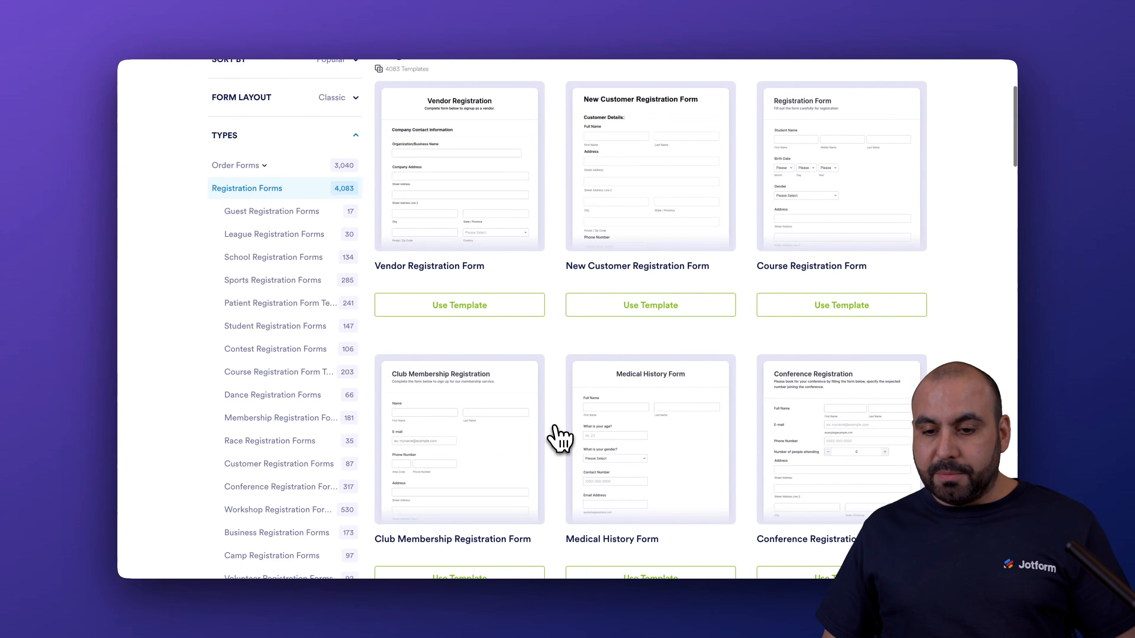
{"action": "scroll", "coordinate": [556, 436], "scroll_direction": "down", "scroll_amount": 7}
{"action": "mouse_move", "coordinate": [481, 216]}
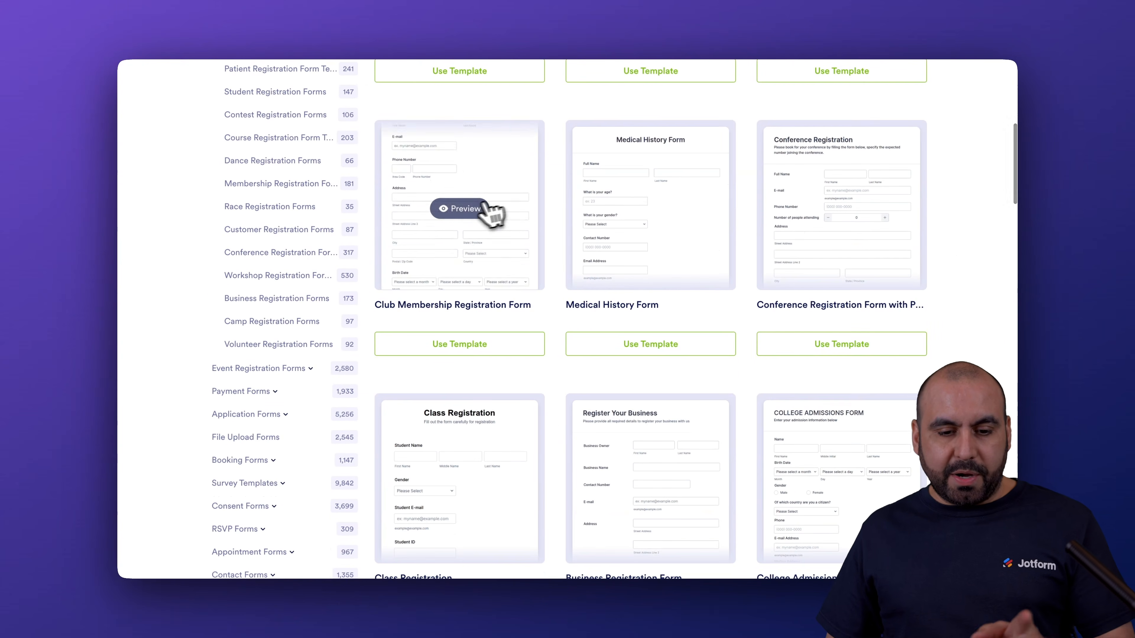
{"action": "left_click", "coordinate": [464, 209]}
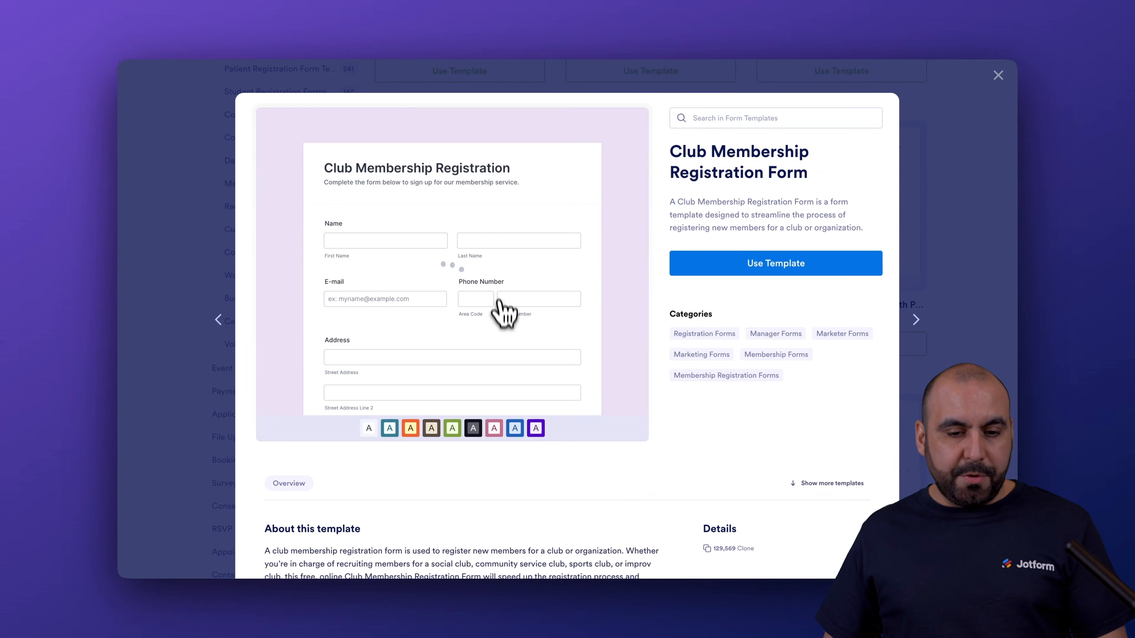
{"action": "scroll", "coordinate": [499, 319], "scroll_direction": "down", "scroll_amount": 3}
{"action": "scroll", "coordinate": [499, 320], "scroll_direction": "down", "scroll_amount": 3}
{"action": "scroll", "coordinate": [498, 320], "scroll_direction": "up", "scroll_amount": 6}
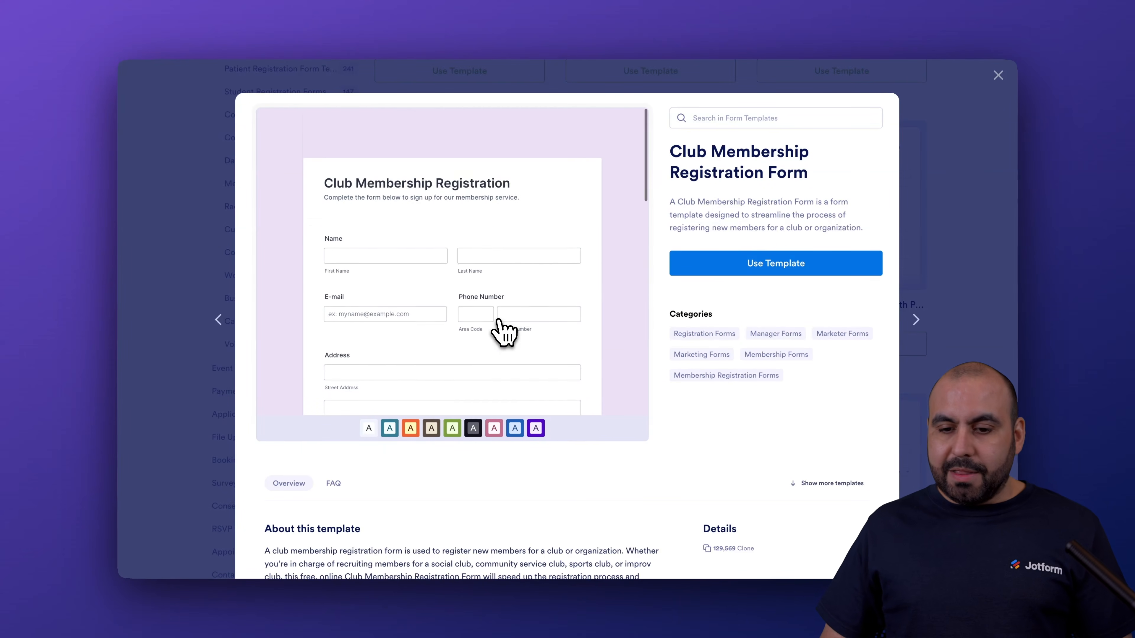
{"action": "left_click", "coordinate": [748, 262]}
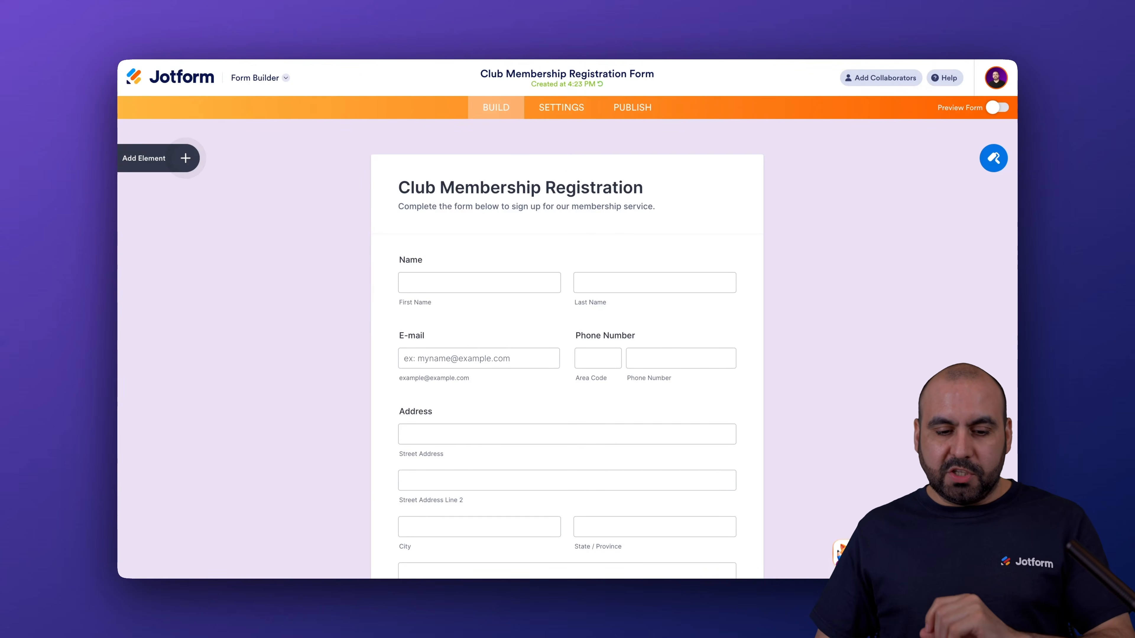
- Remove the Ultimate option from the form's Membership Type question
{"action": "scroll", "coordinate": [567, 348], "scroll_direction": "down", "scroll_amount": 4}
{"action": "scroll", "coordinate": [489, 318], "scroll_direction": "down", "scroll_amount": 9}
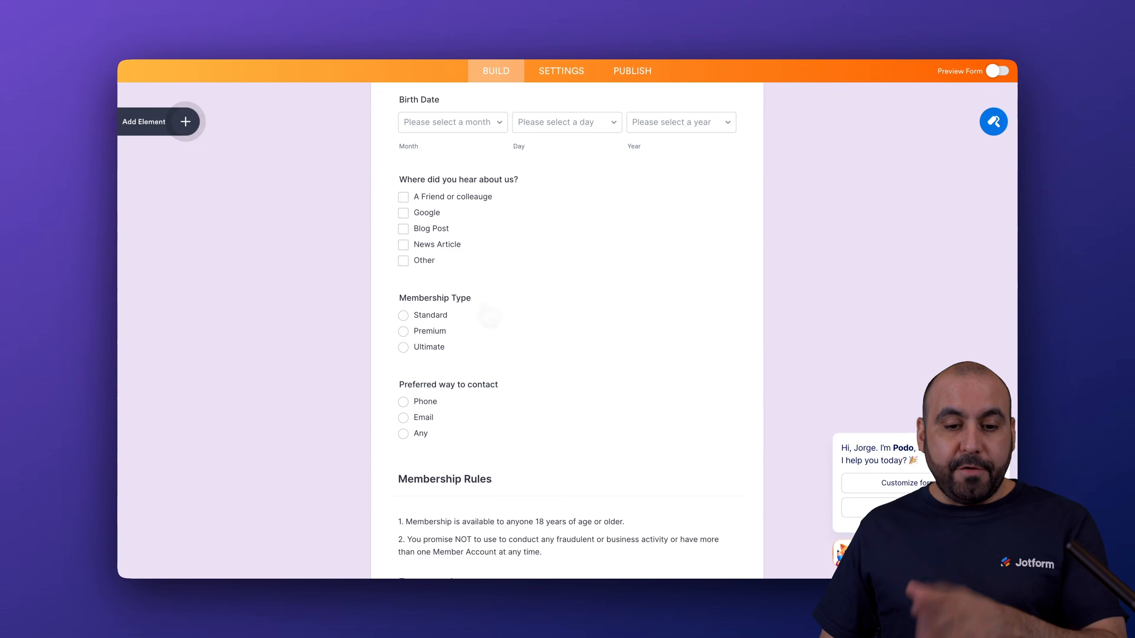
{"action": "scroll", "coordinate": [487, 316], "scroll_direction": "down", "scroll_amount": 1}
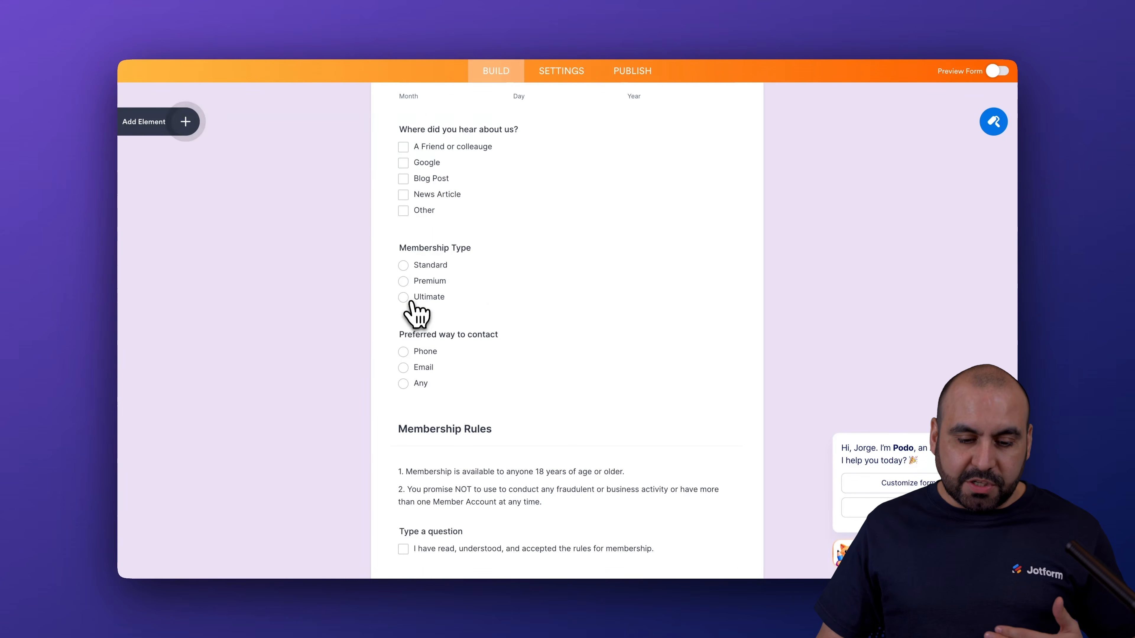
{"action": "scroll", "coordinate": [429, 320], "scroll_direction": "down", "scroll_amount": 5}
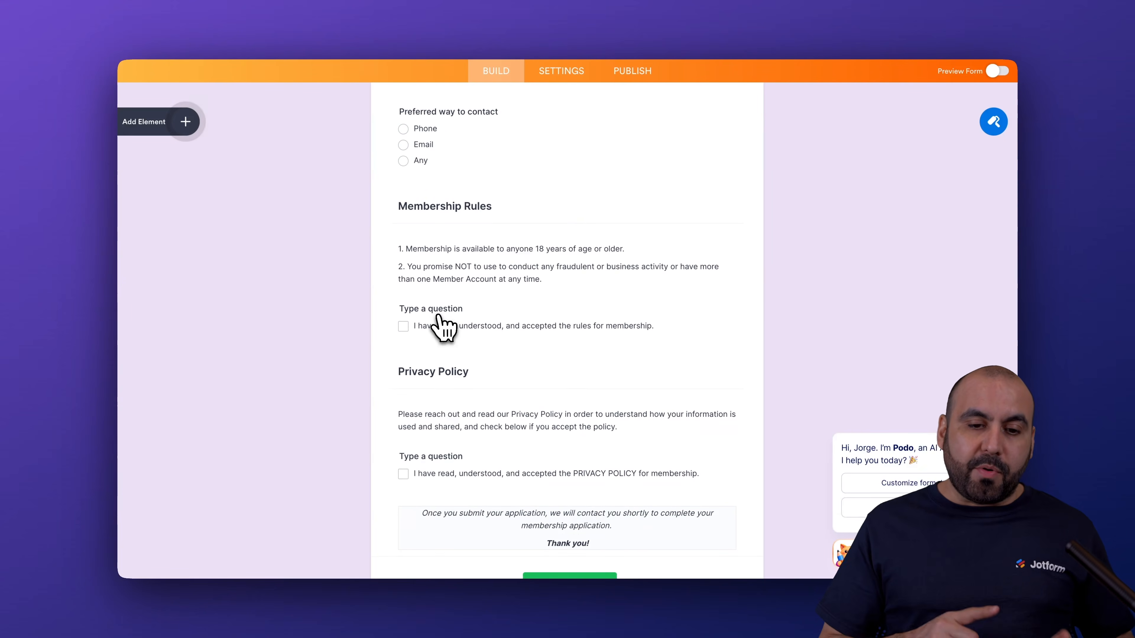
{"action": "scroll", "coordinate": [444, 326], "scroll_direction": "up", "scroll_amount": 6}
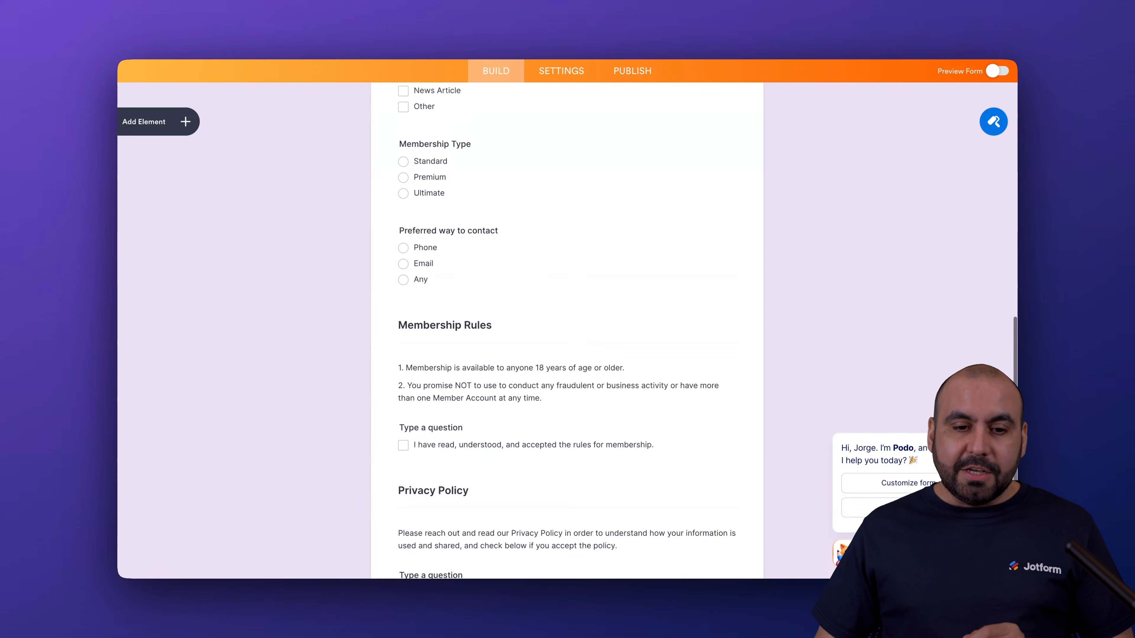
{"action": "left_click", "coordinate": [463, 344]}
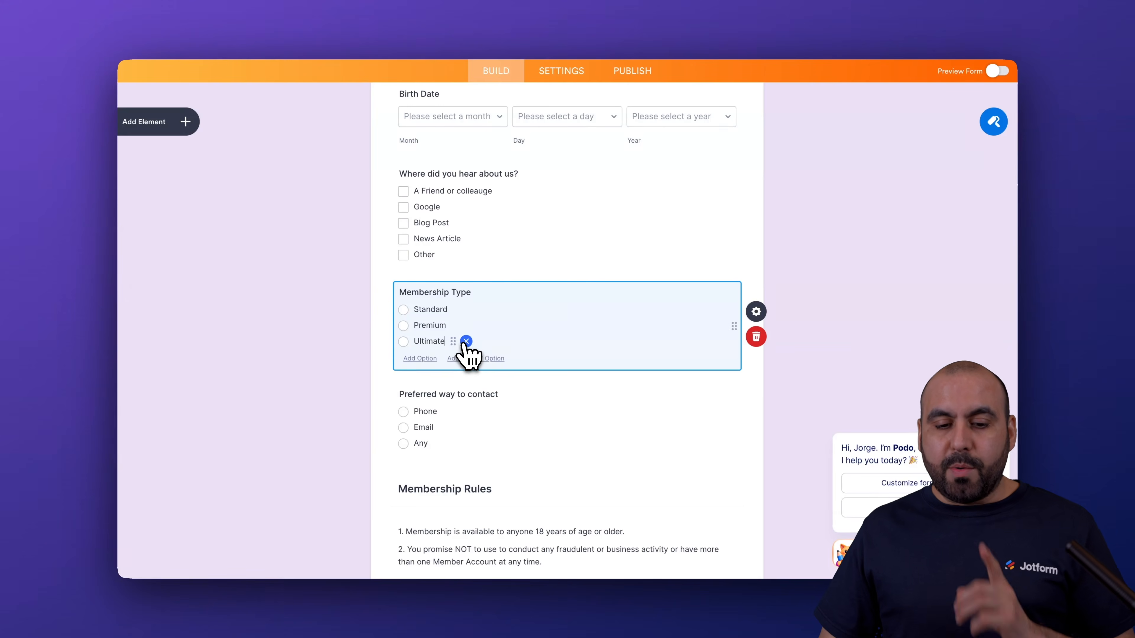
{"action": "left_click", "coordinate": [466, 342]}
{"action": "left_click", "coordinate": [814, 345]}
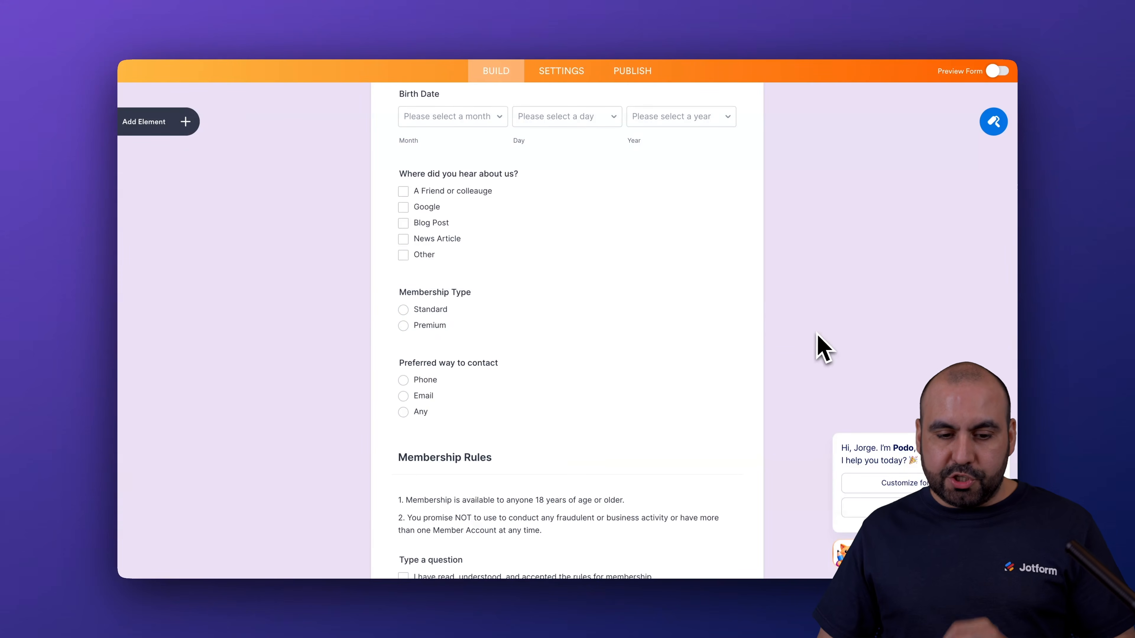
- Look over the membership form's settings and its publishing options
{"action": "scroll", "coordinate": [570, 321], "scroll_direction": "up", "scroll_amount": 10}
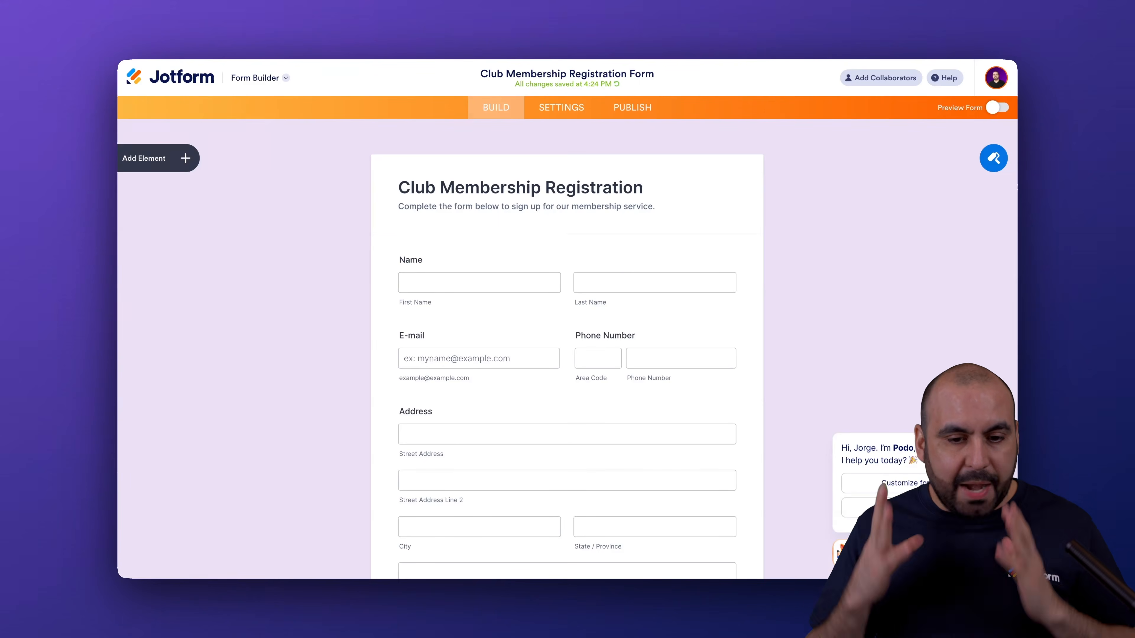
{"action": "left_click", "coordinate": [562, 110]}
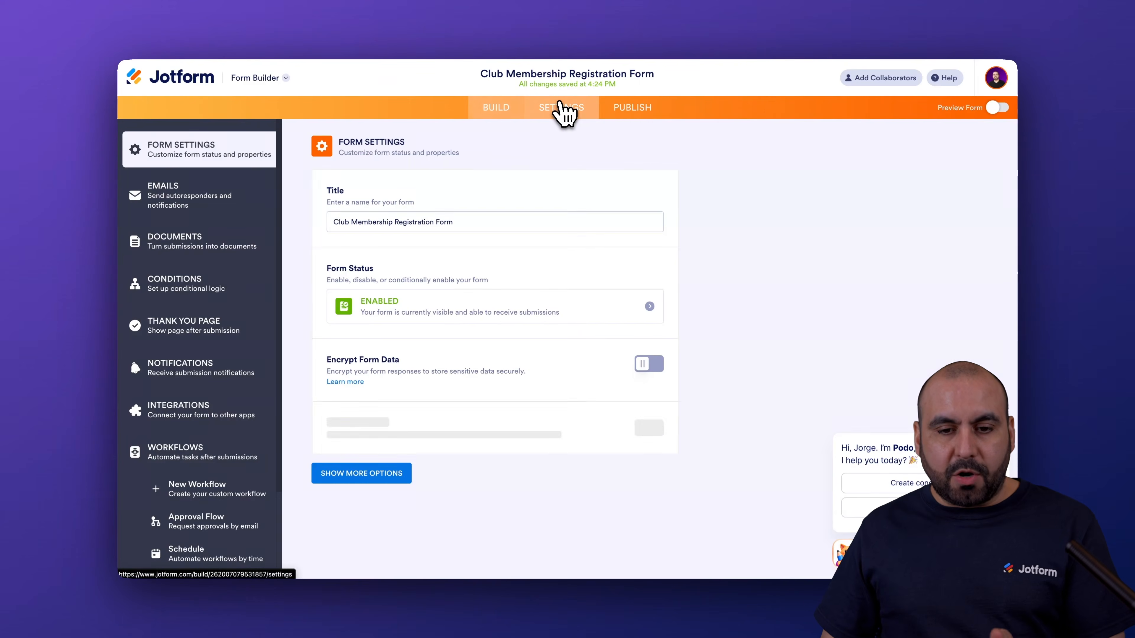
{"action": "left_click", "coordinate": [632, 111]}
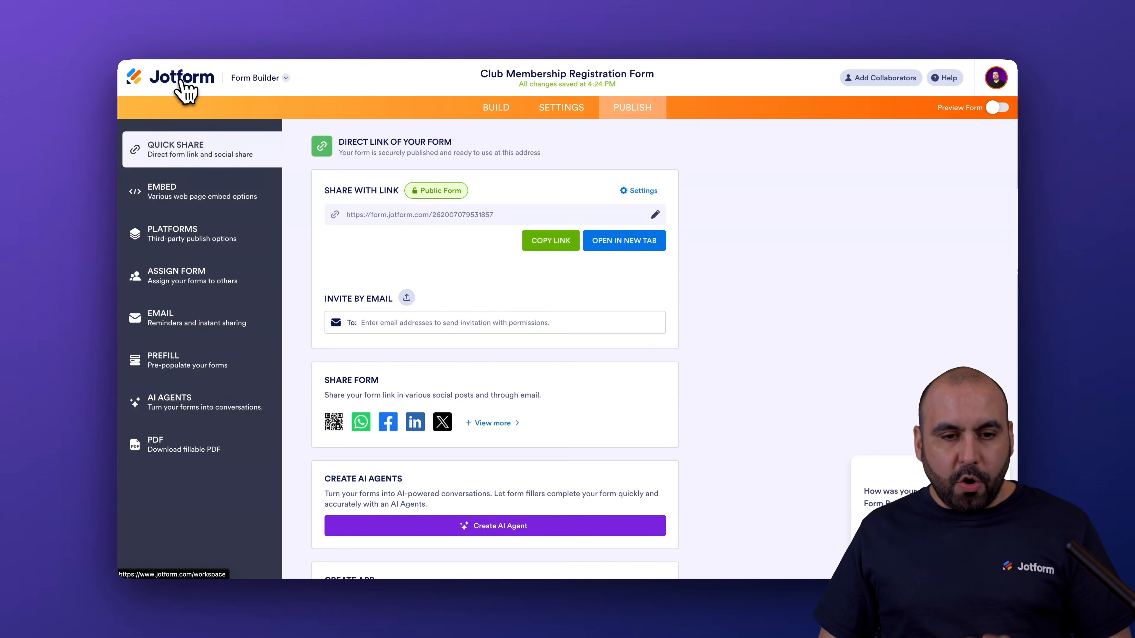
- Return to the workspace and create a new form from scratch with the Classic form layout
{"action": "left_click", "coordinate": [198, 89]}
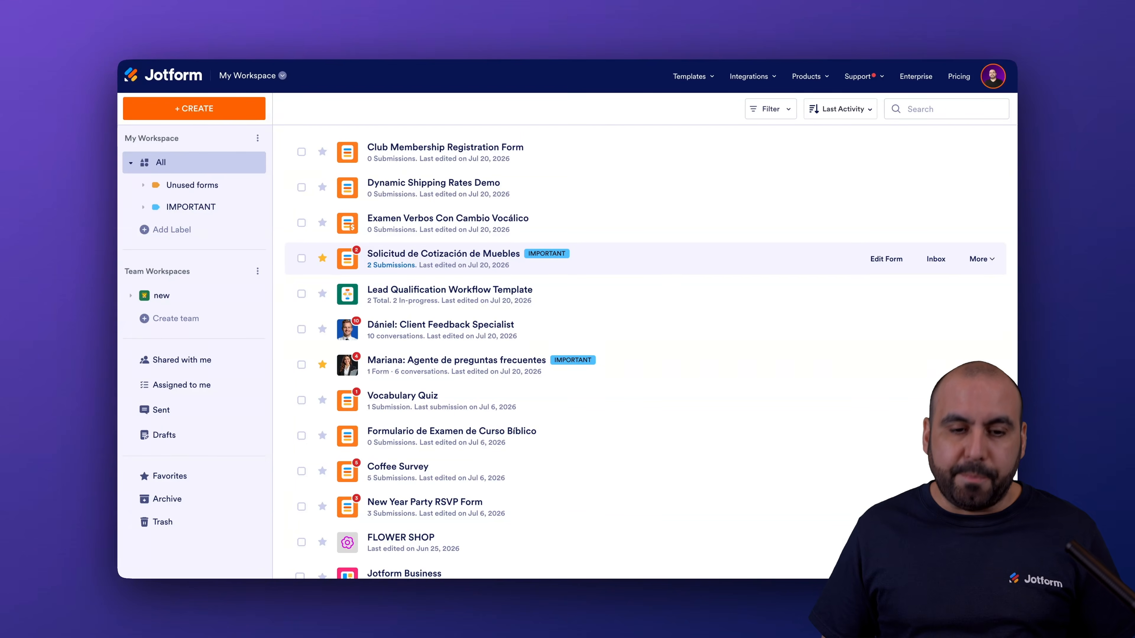
{"action": "left_click", "coordinate": [219, 111]}
{"action": "left_click", "coordinate": [380, 247]}
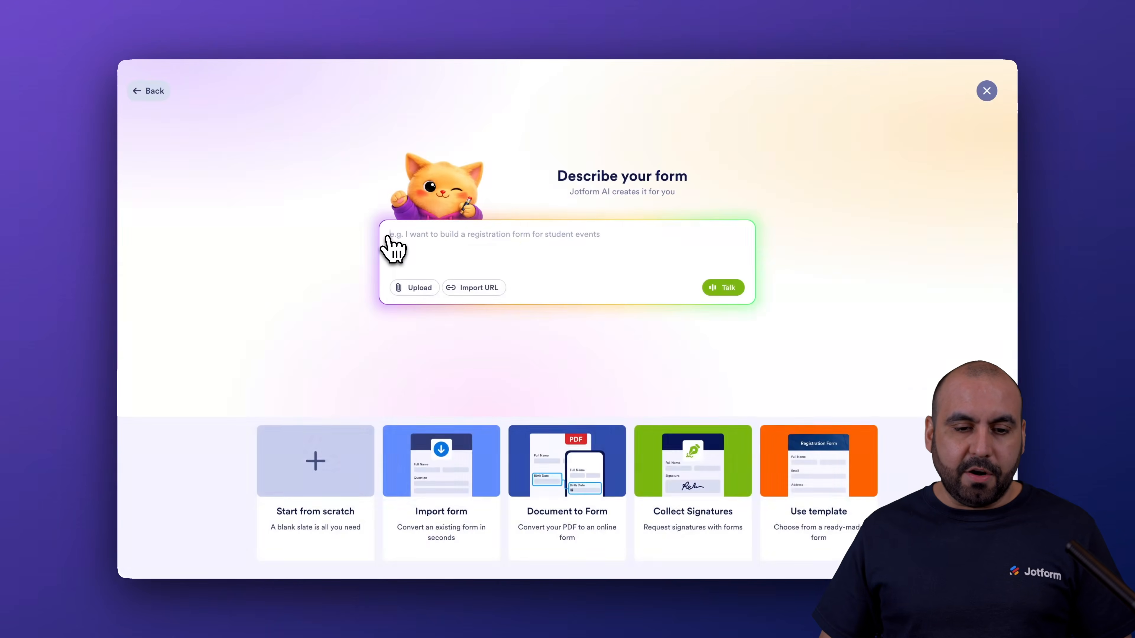
{"action": "left_click", "coordinate": [335, 474]}
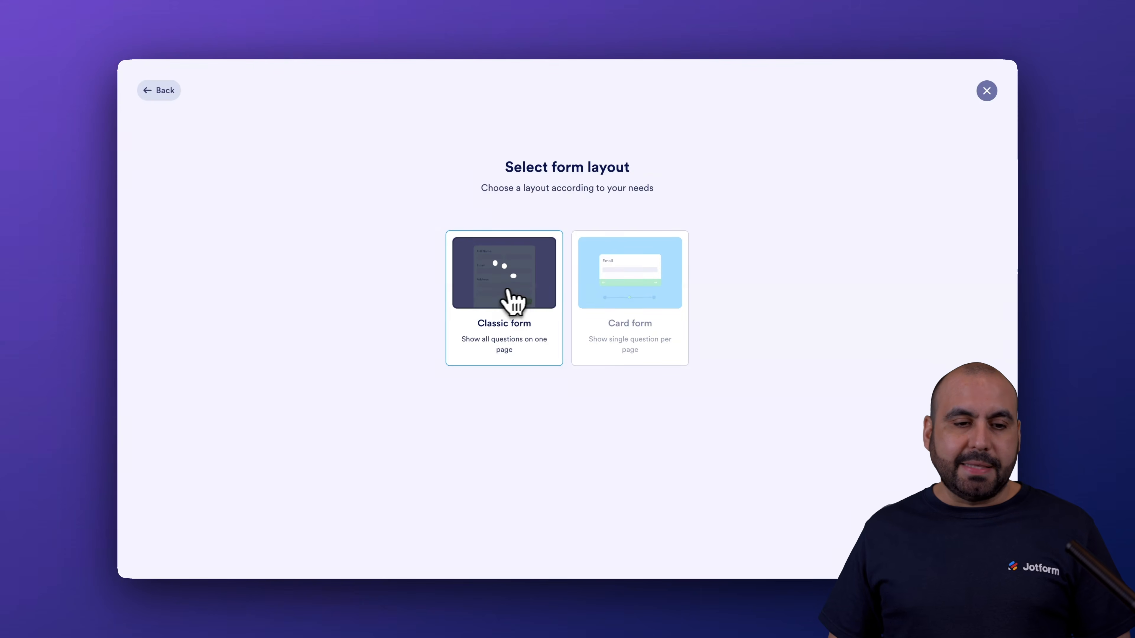
- Add Full Name, Address and Email elements to the blank form
{"action": "left_click", "coordinate": [189, 159]}
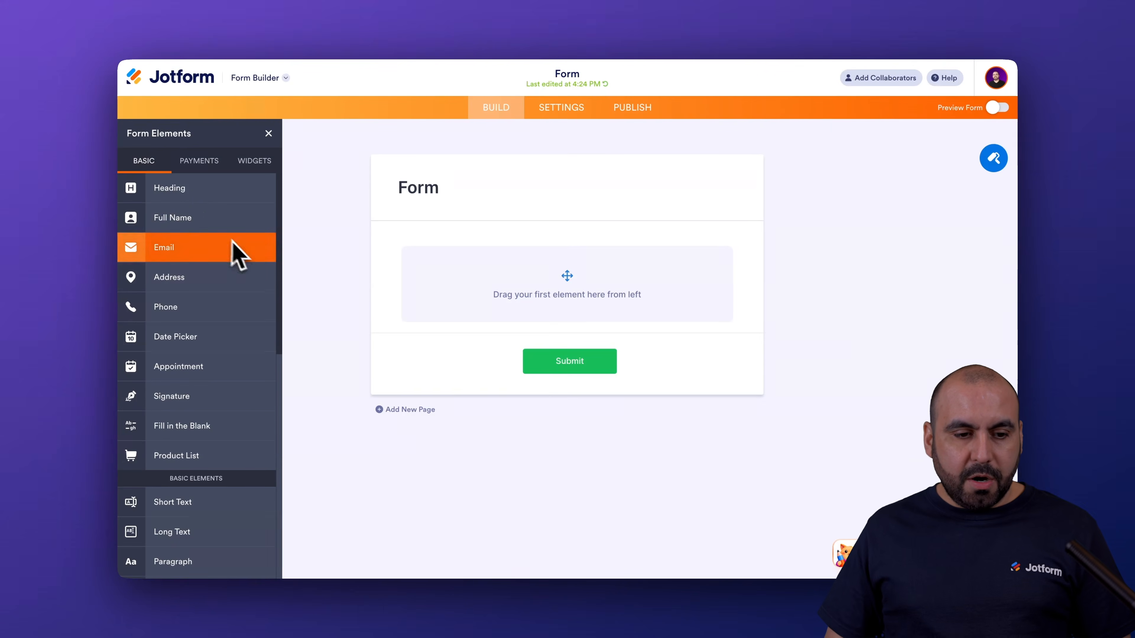
{"action": "left_click", "coordinate": [190, 220]}
{"action": "left_click", "coordinate": [213, 276]}
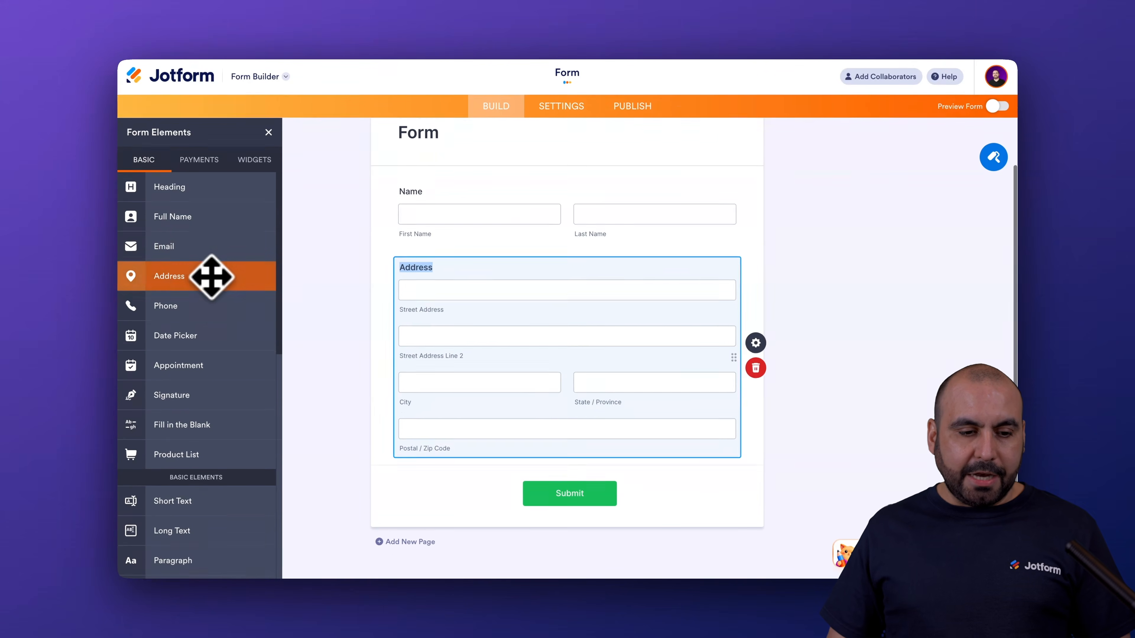
{"action": "left_click", "coordinate": [183, 215]}
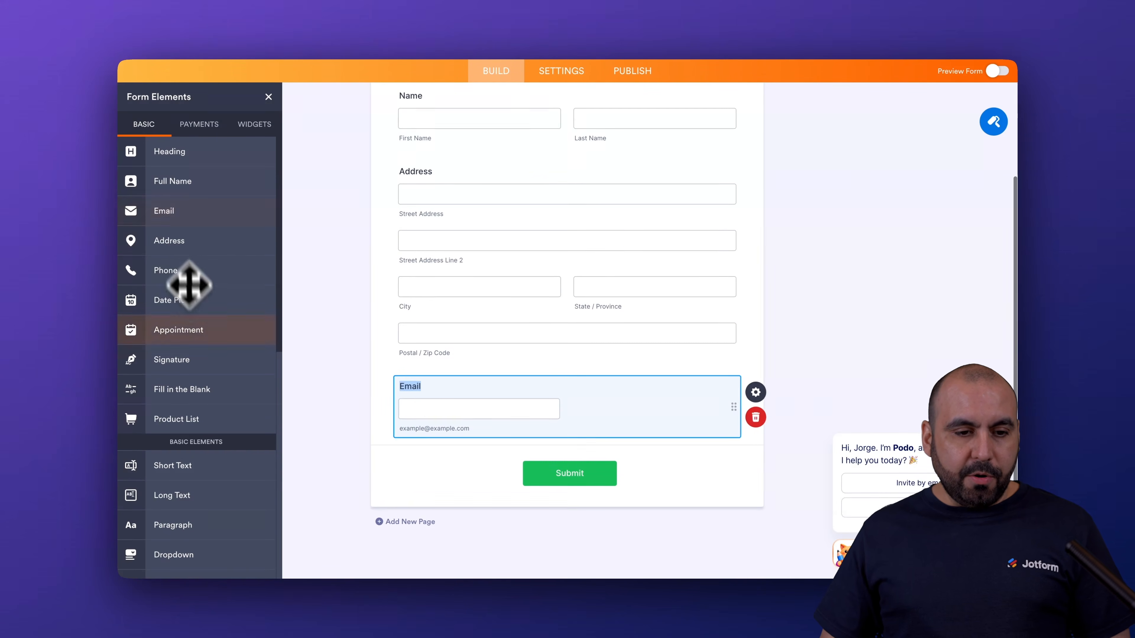
- Add a PayPal payment element to the form and change its payment type to Sell Subscriptions
{"action": "left_click", "coordinate": [199, 125]}
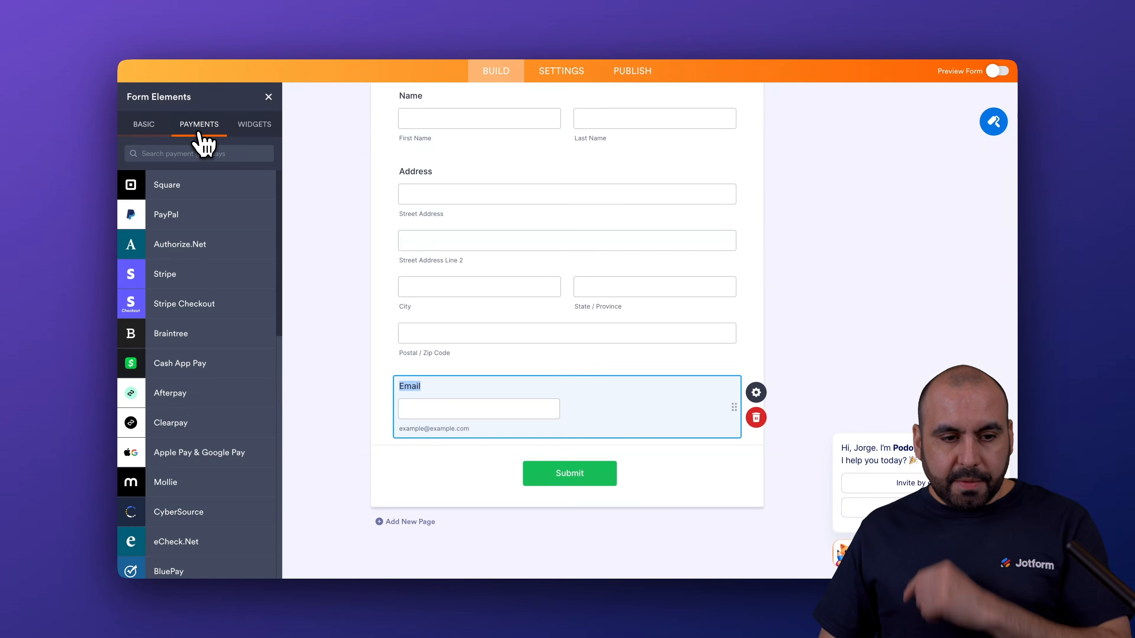
{"action": "left_click", "coordinate": [196, 215]}
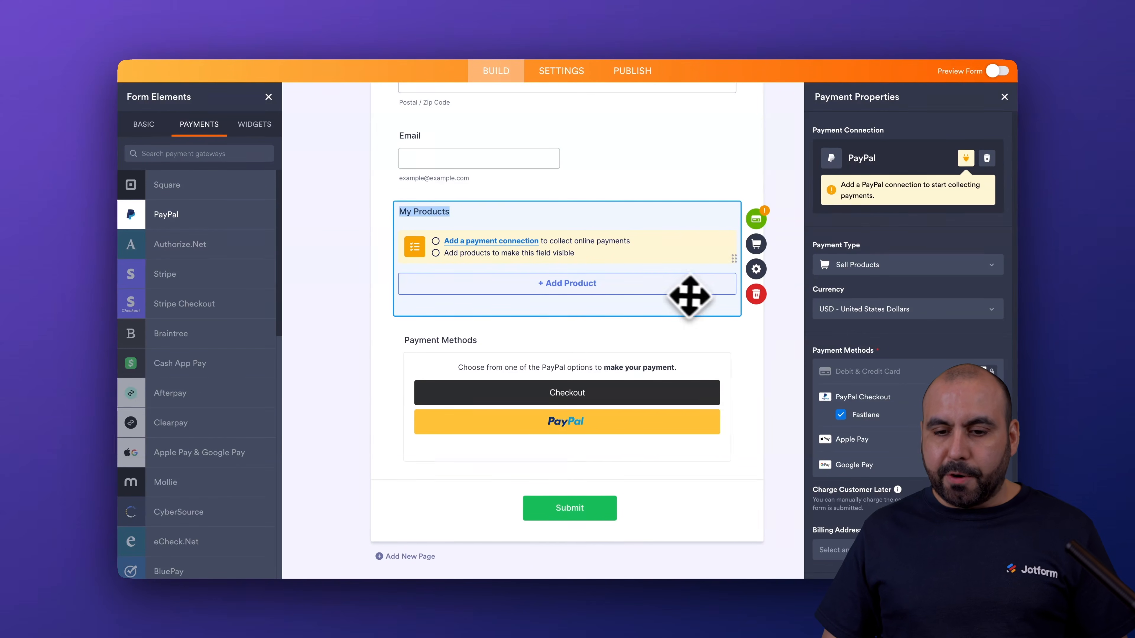
{"action": "left_click", "coordinate": [931, 267]}
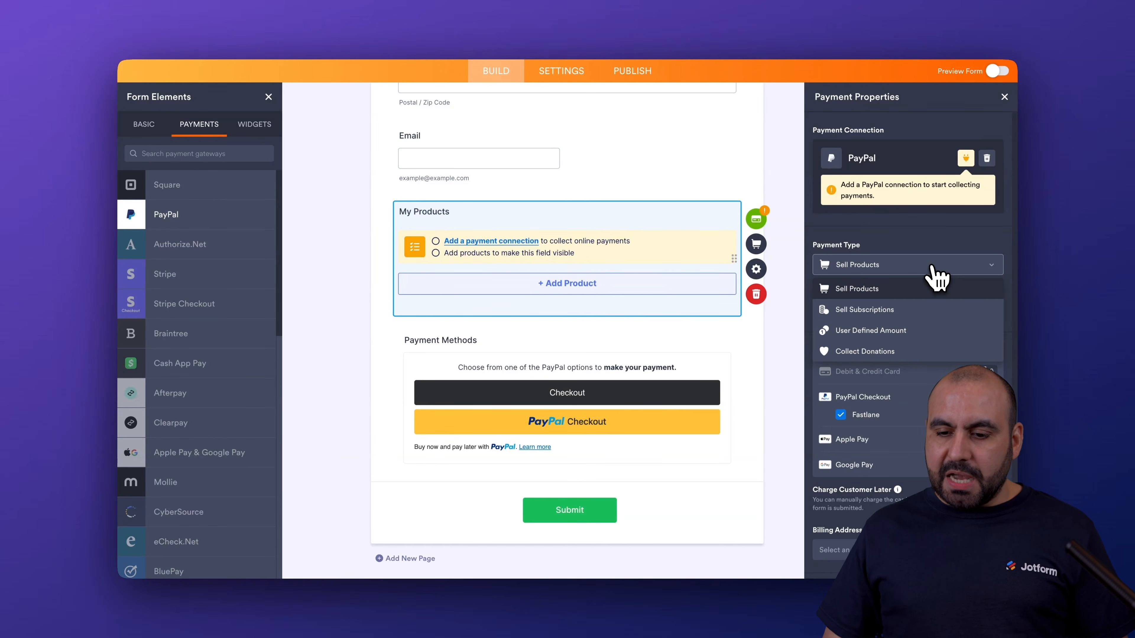
{"action": "left_click", "coordinate": [912, 310]}
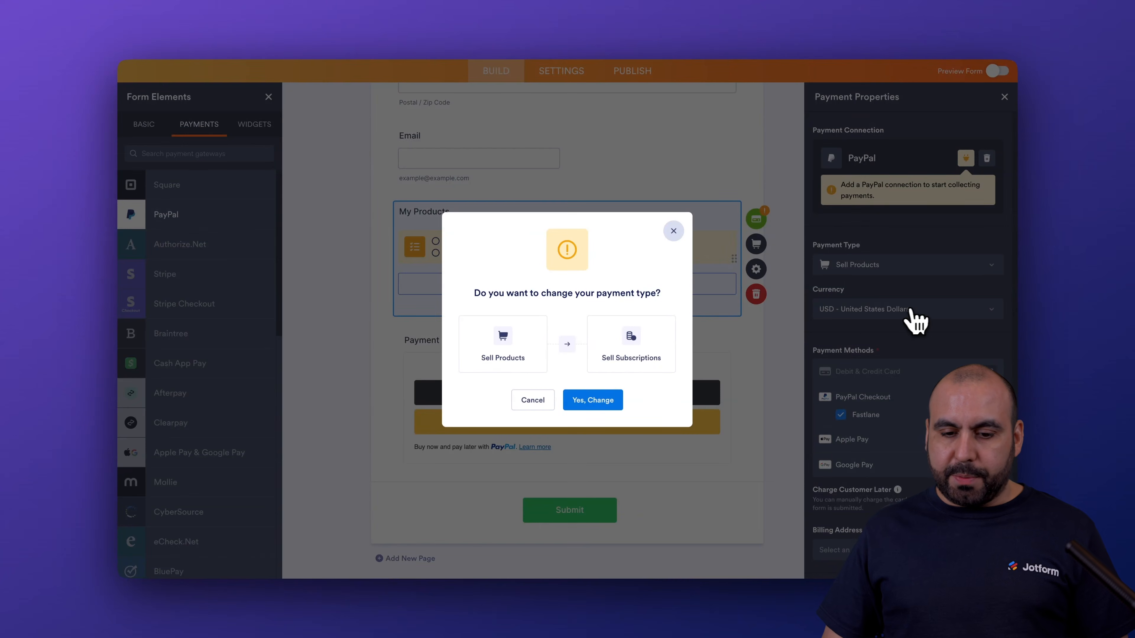
{"action": "left_click", "coordinate": [594, 405]}
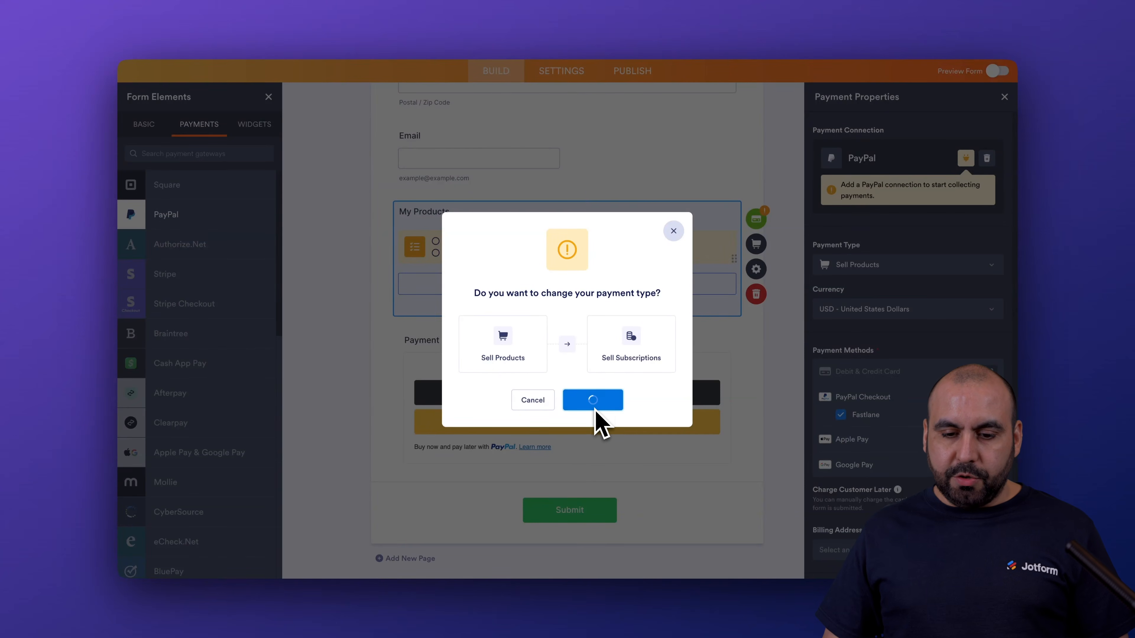
{"action": "left_click", "coordinate": [688, 408]}
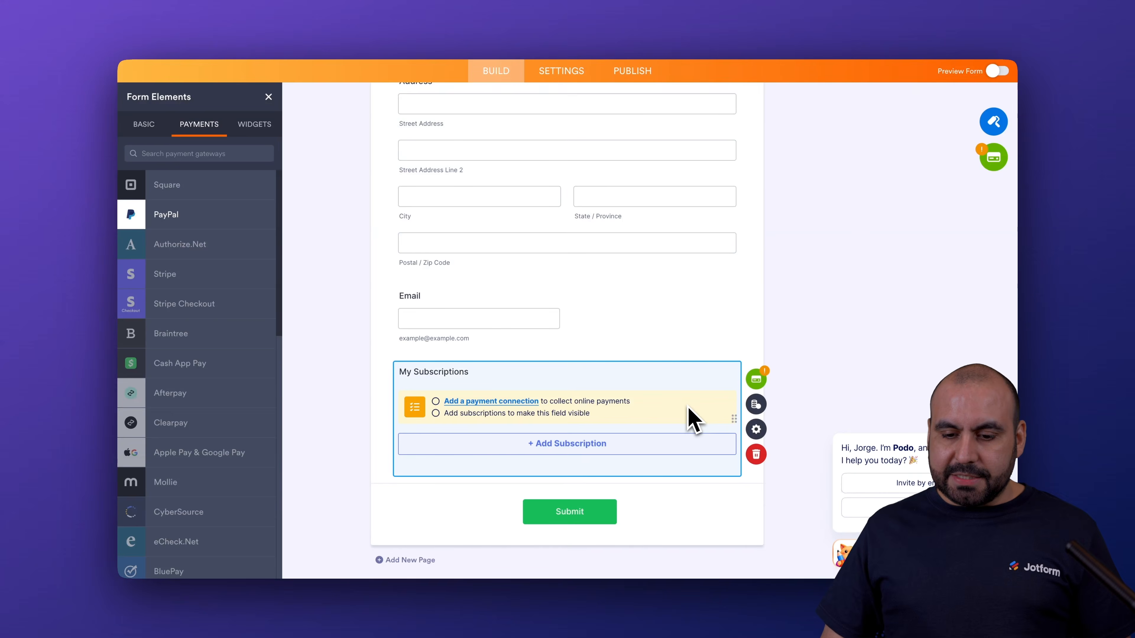
- Add a subscription named Standard priced at 100.00 USD to the PayPal element and save it
{"action": "left_click", "coordinate": [758, 406]}
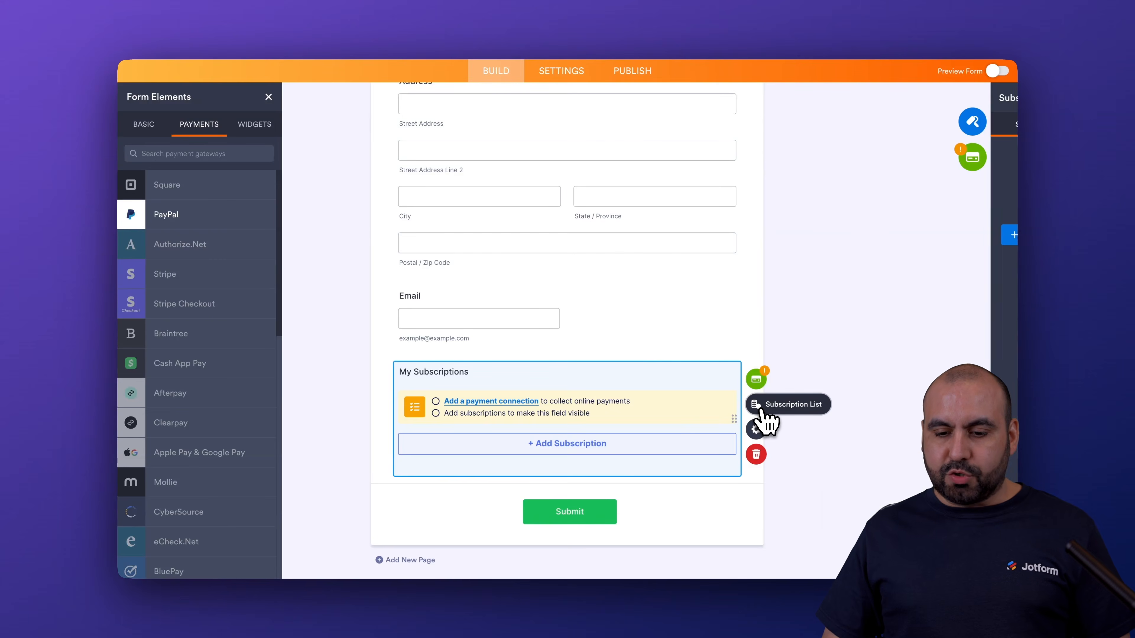
{"action": "left_click", "coordinate": [862, 235]}
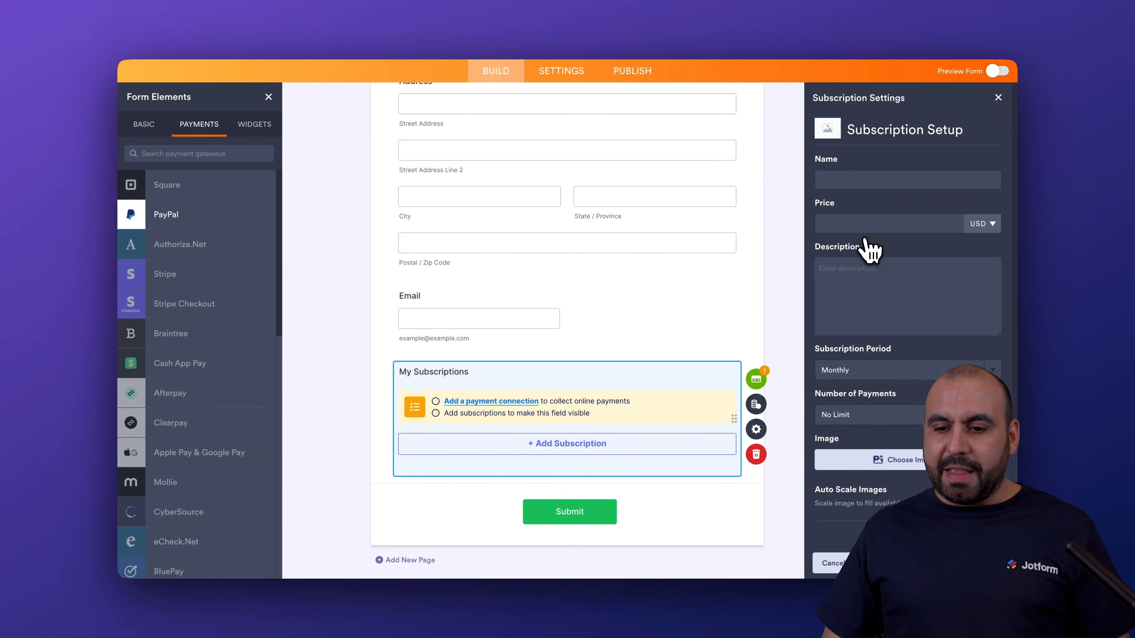
{"action": "left_click", "coordinate": [842, 179]}
{"action": "type", "text": "Standard"}
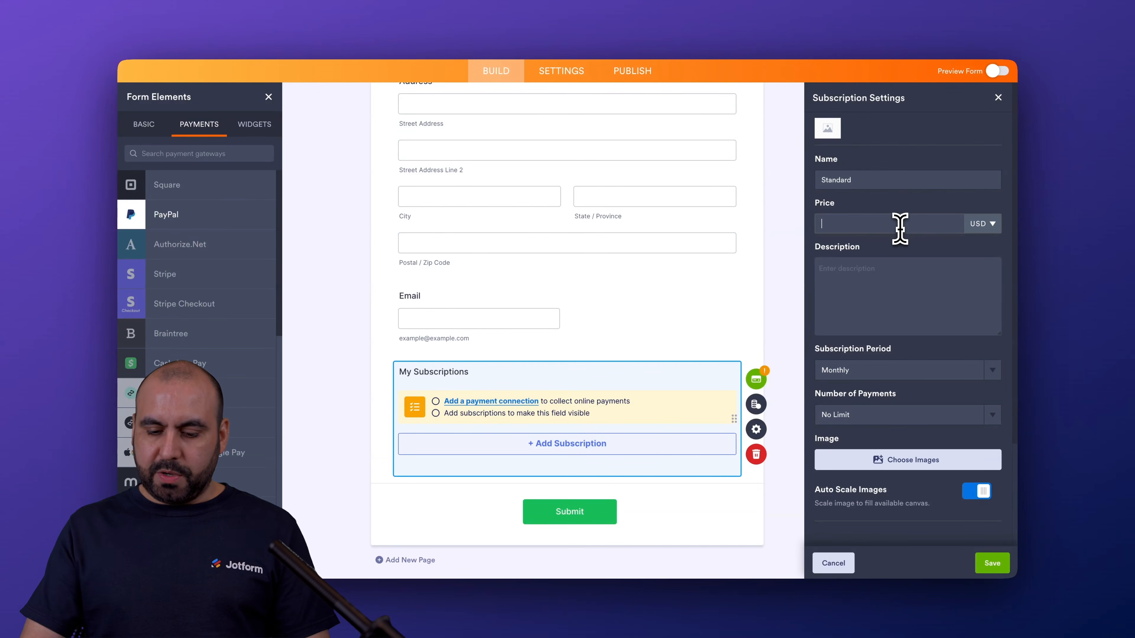
{"action": "left_click", "coordinate": [927, 299]}
{"action": "scroll", "coordinate": [920, 309], "scroll_direction": "down", "scroll_amount": 4}
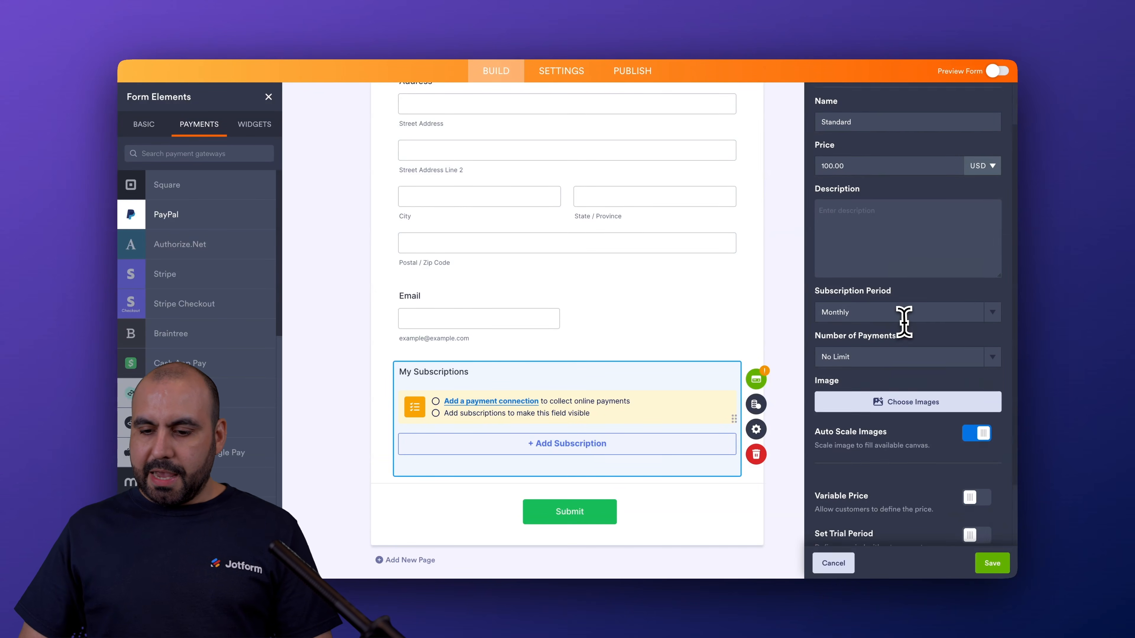
{"action": "left_click", "coordinate": [992, 562]}
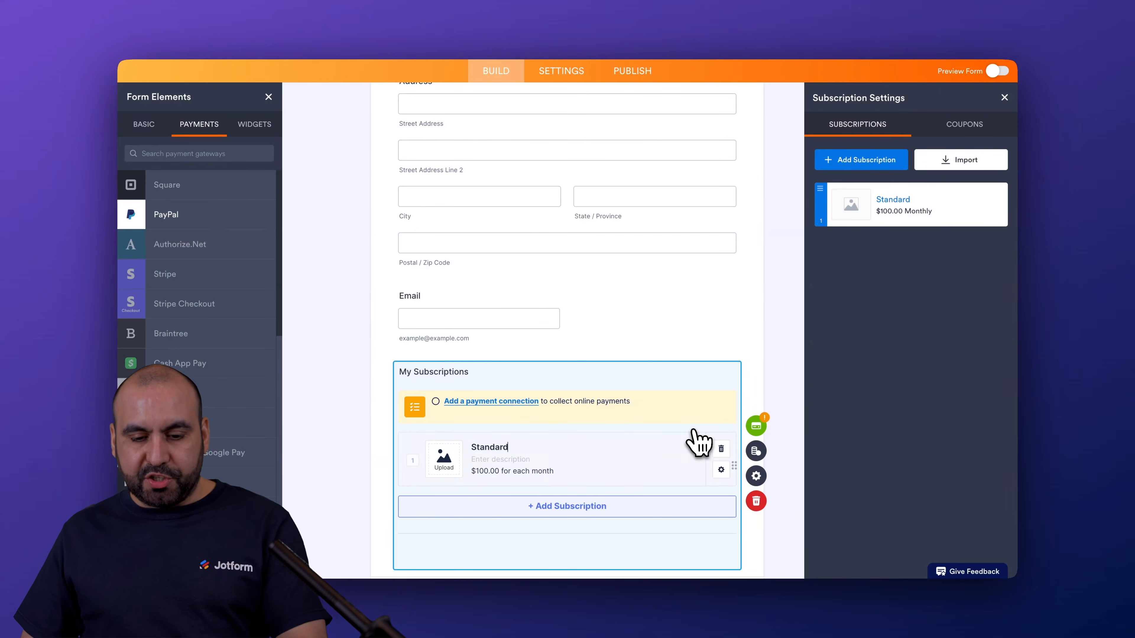
- Connect the subscription payment element to the PayPal Standard test connection
{"action": "left_click", "coordinate": [527, 401]}
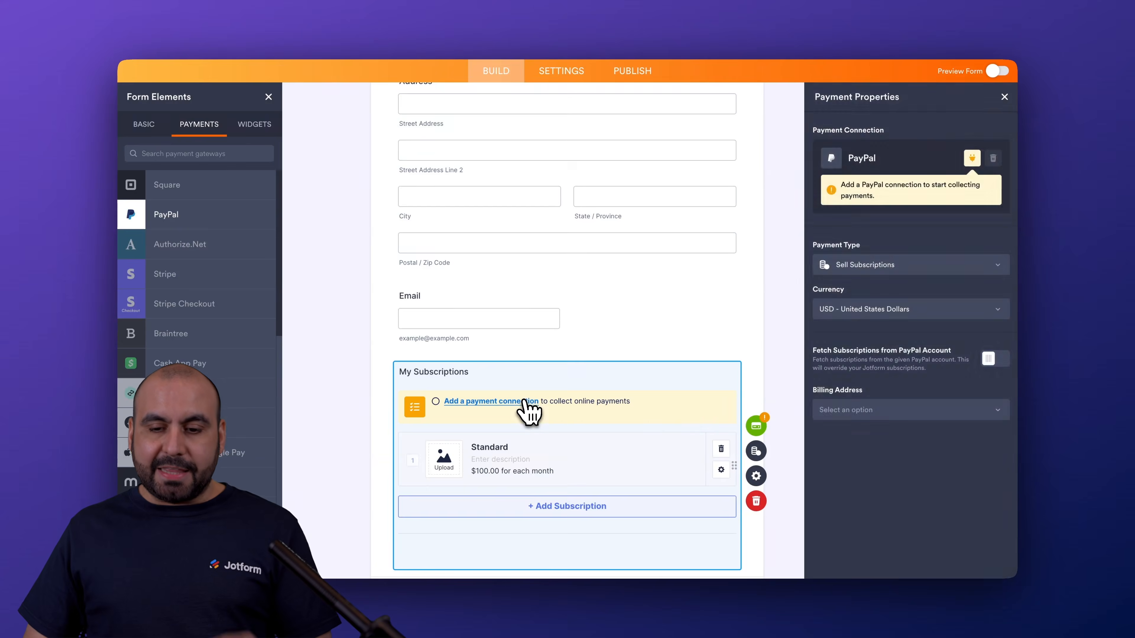
{"action": "left_click", "coordinate": [559, 326]}
{"action": "left_click", "coordinate": [723, 418]}
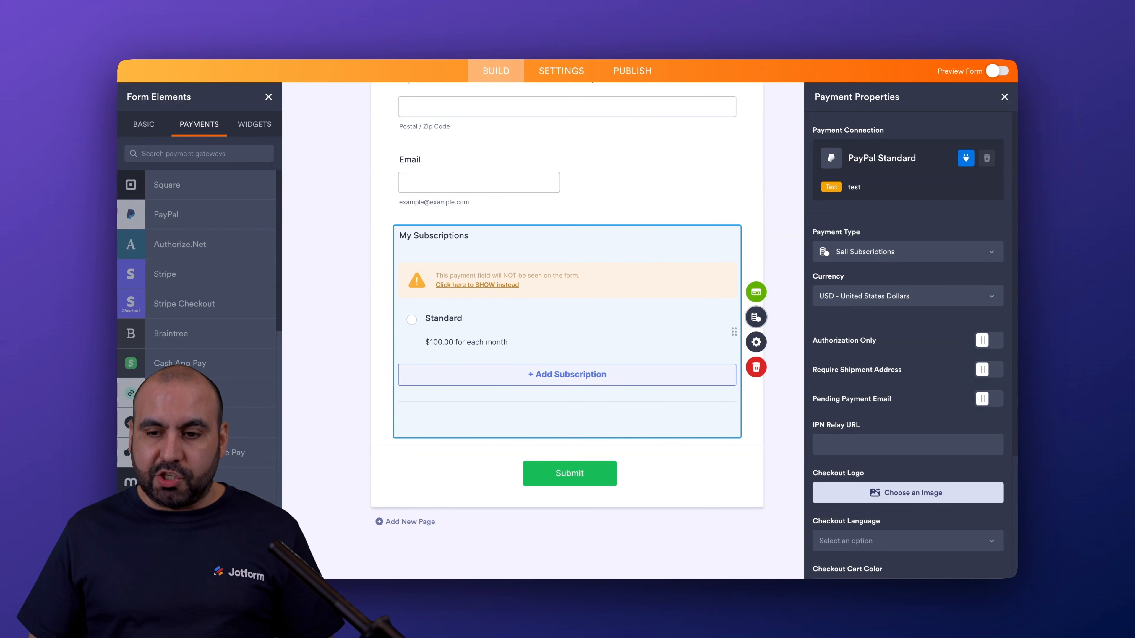
- Change the form's heading to Stantard Plan
{"action": "scroll", "coordinate": [568, 313], "scroll_direction": "up", "scroll_amount": 10}
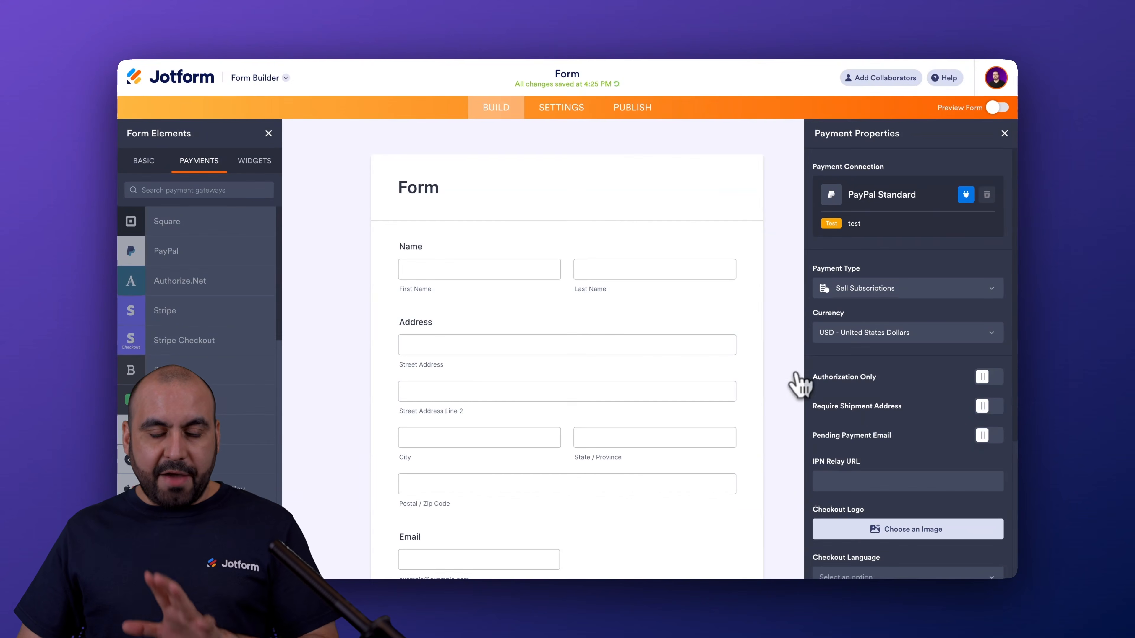
{"action": "left_click", "coordinate": [477, 198]}
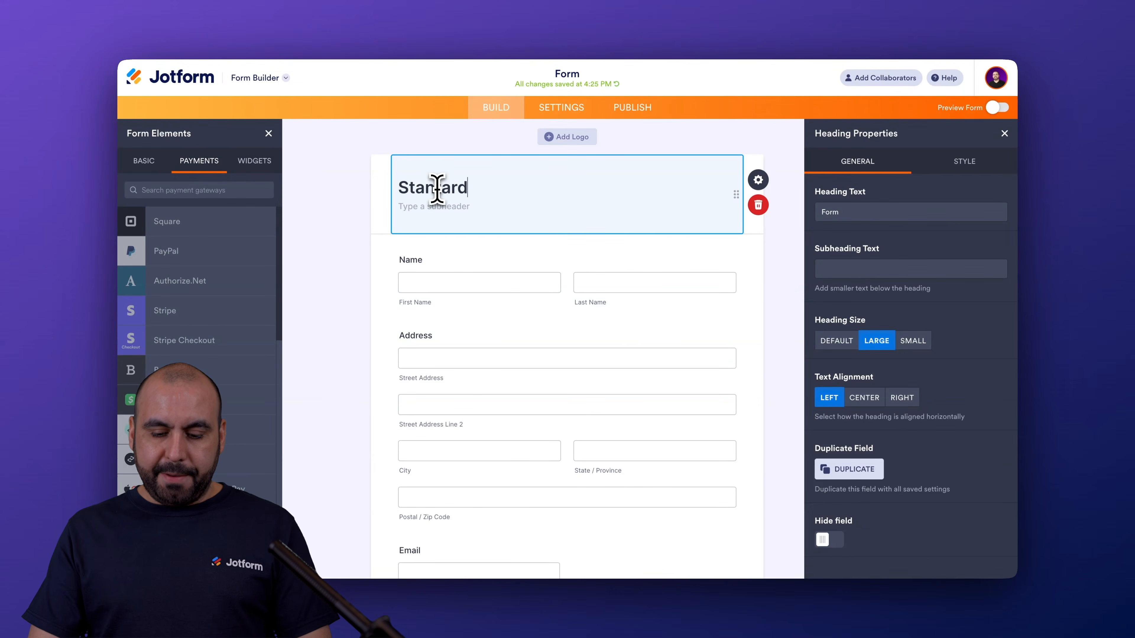
{"action": "left_click", "coordinate": [802, 274]}
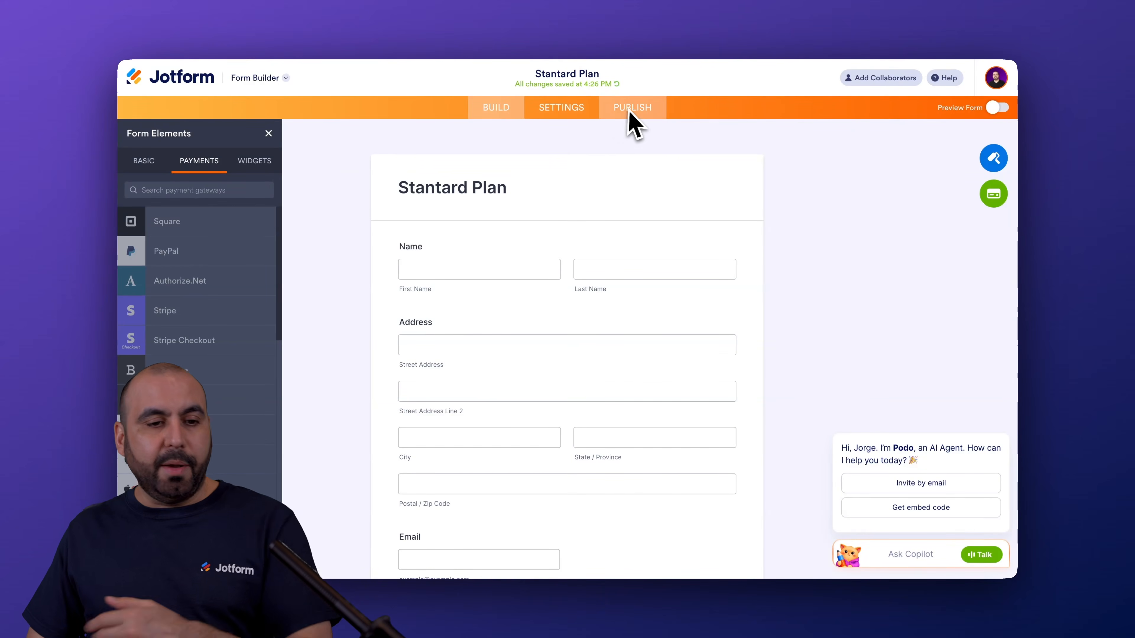
- Return to the workspace and clone the Stantard Plan form
{"action": "left_click", "coordinate": [166, 88]}
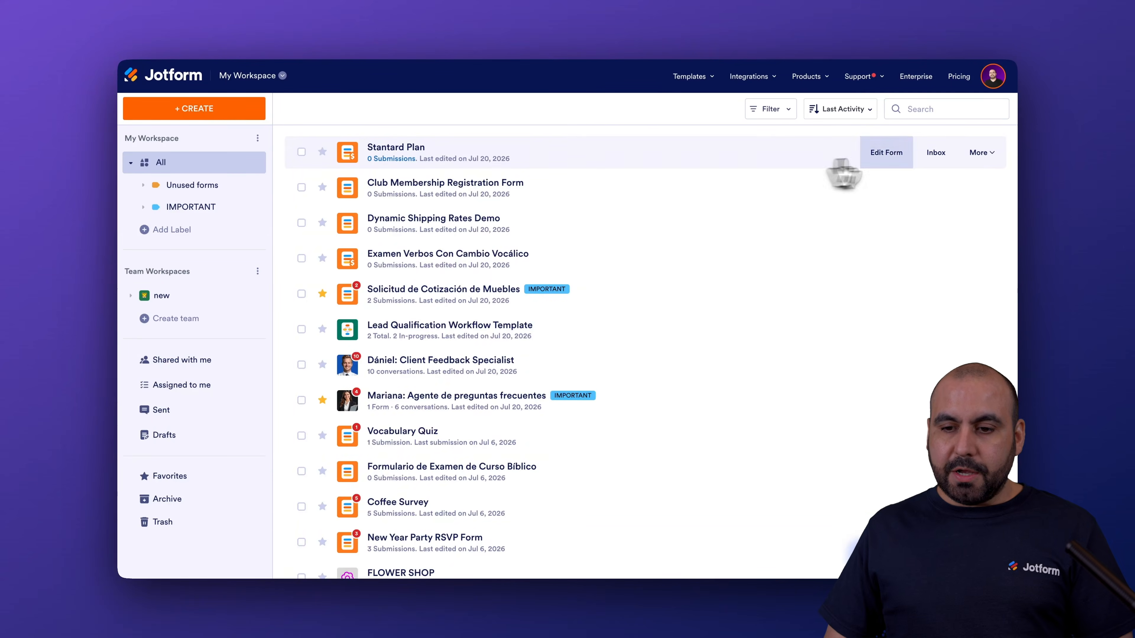
{"action": "left_click", "coordinate": [978, 153]}
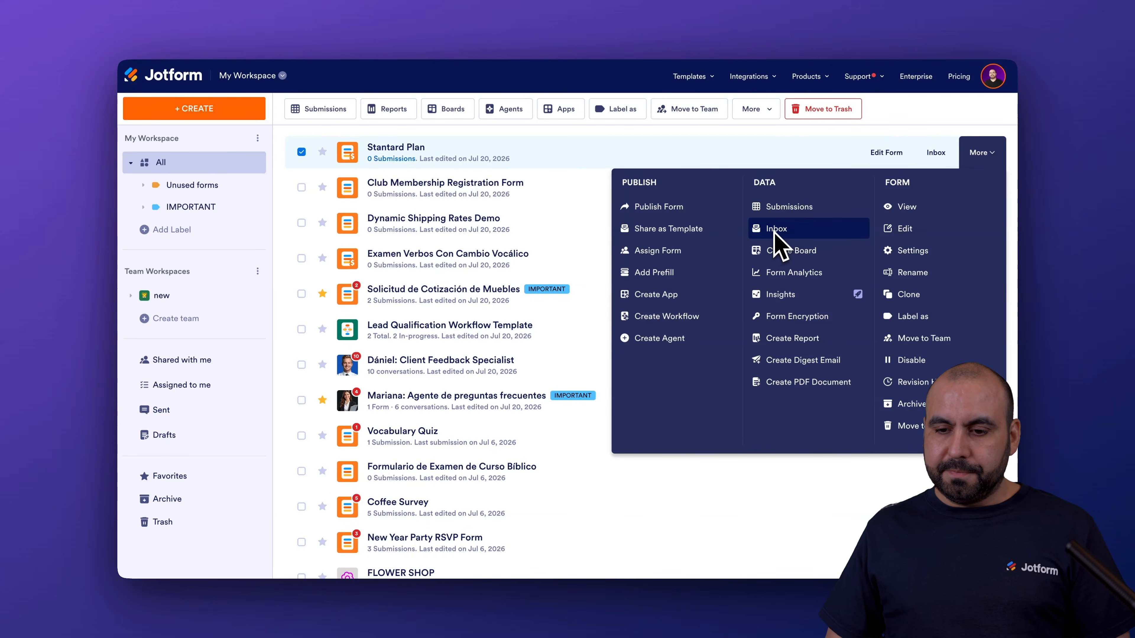
{"action": "left_click", "coordinate": [910, 298]}
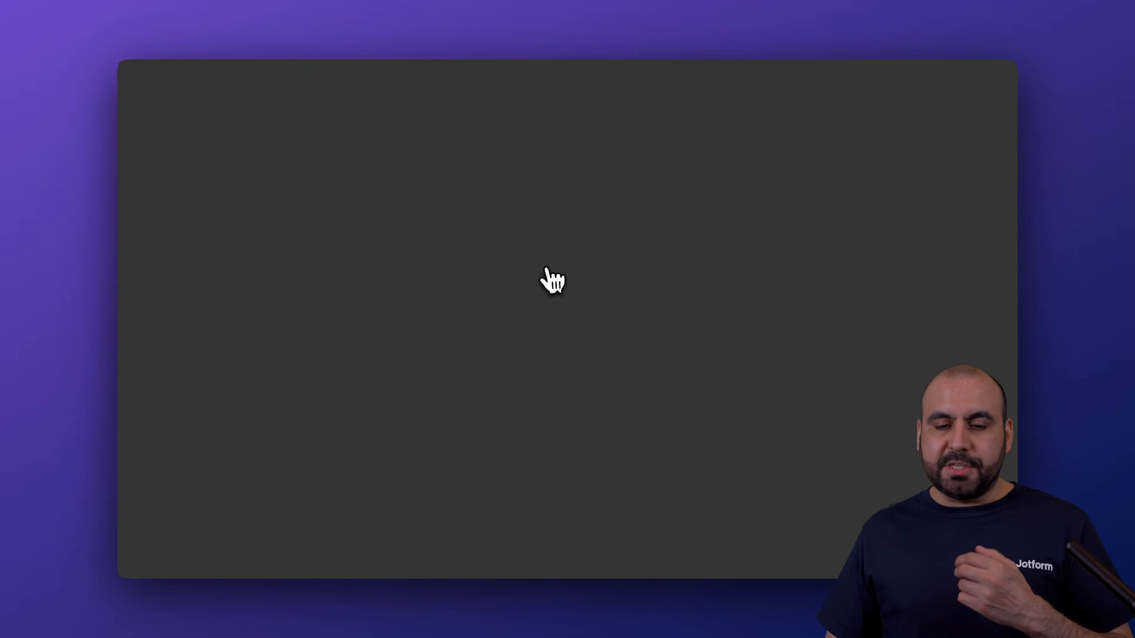
- Change the heading of the cloned form to Ultimate Plan
{"action": "scroll", "coordinate": [547, 281], "scroll_direction": "down", "scroll_amount": 10}
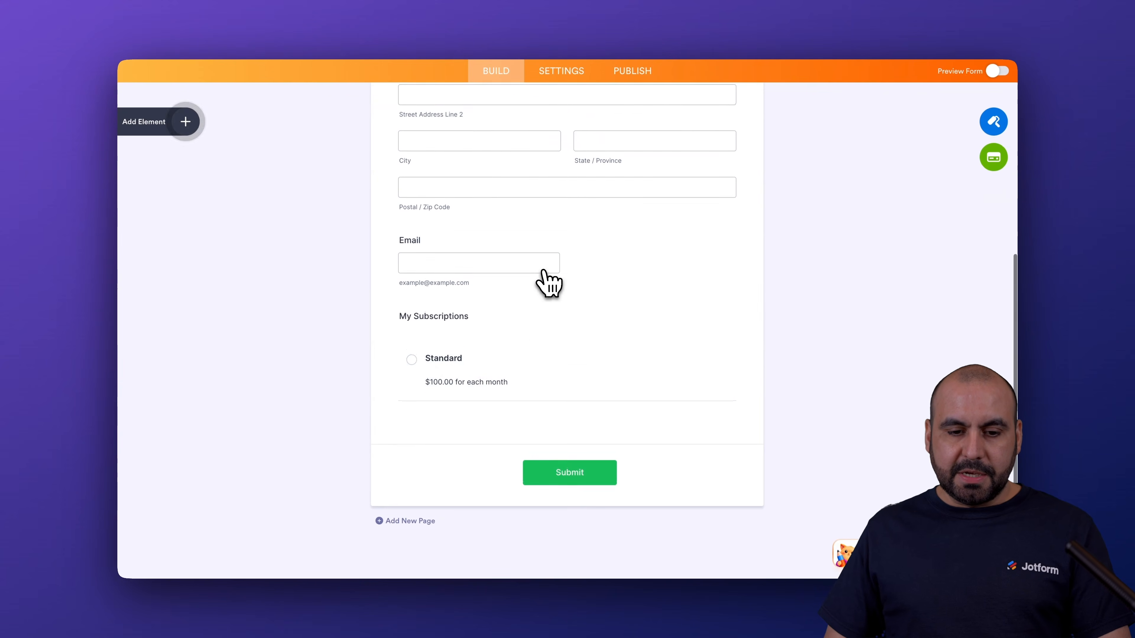
{"action": "scroll", "coordinate": [547, 281], "scroll_direction": "up", "scroll_amount": 12}
{"action": "double_click", "coordinate": [432, 183]}
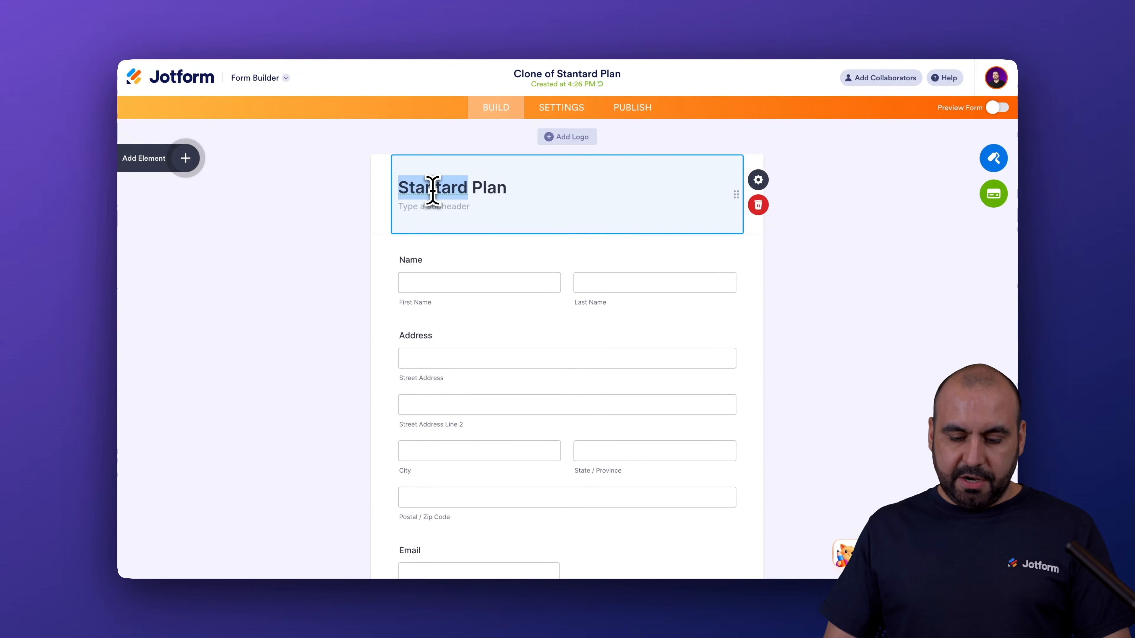
{"action": "type", "text": "UItimate"}
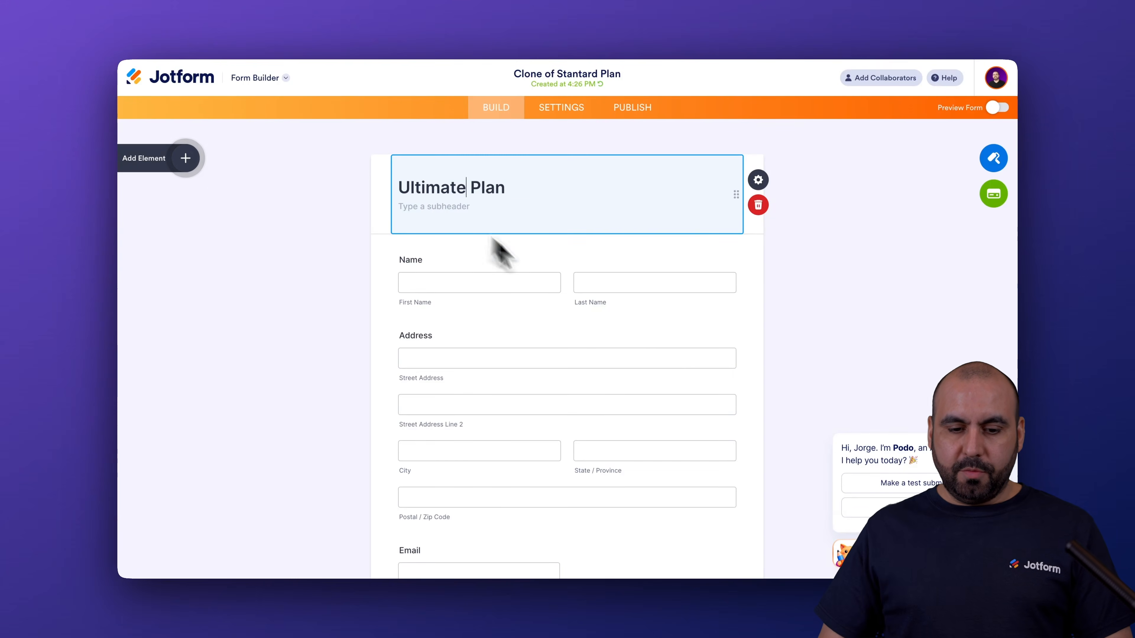
- Rename the cloned form's Standard subscription to Ultimate, set its price to 499 USD and save it
{"action": "scroll", "coordinate": [590, 327], "scroll_direction": "down", "scroll_amount": 10}
{"action": "left_click", "coordinate": [580, 368]}
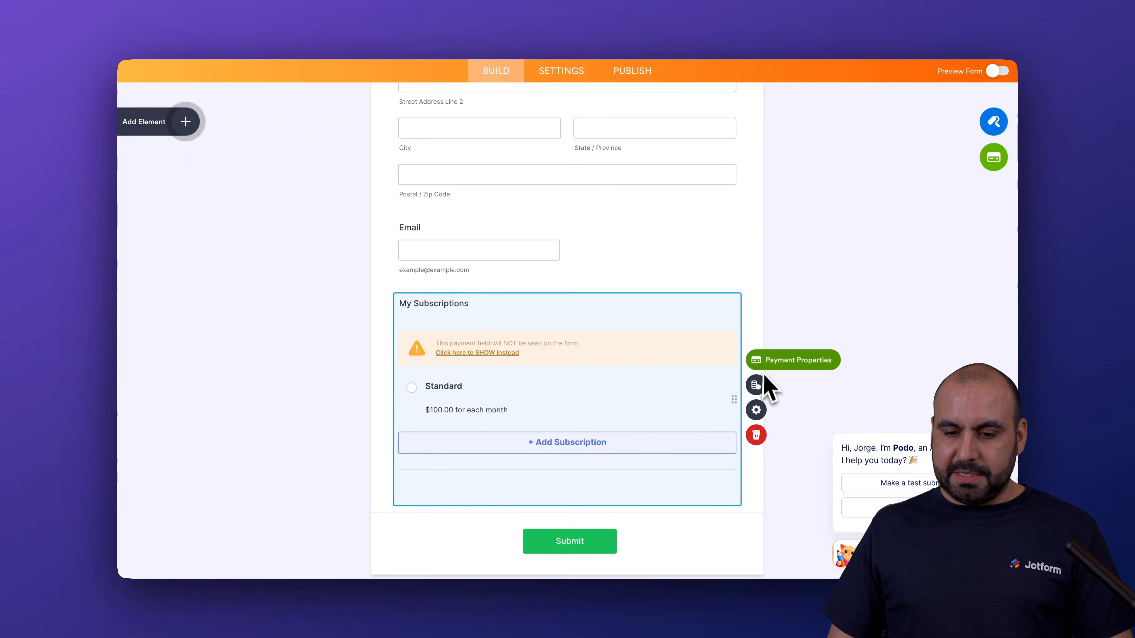
{"action": "left_click", "coordinate": [756, 385]}
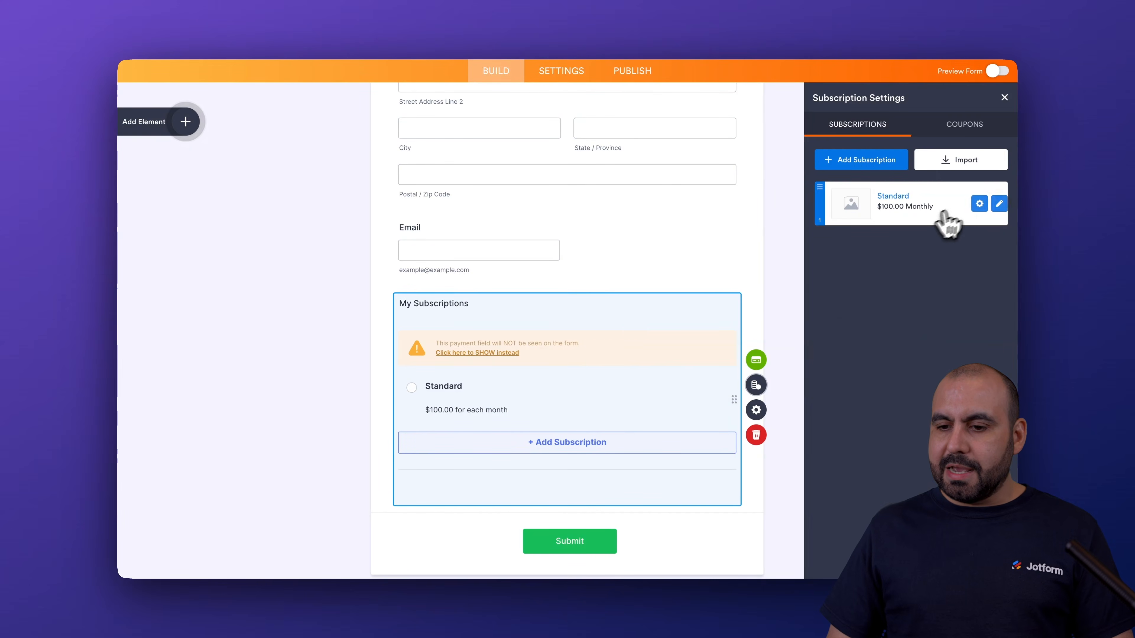
{"action": "left_click", "coordinate": [986, 205]}
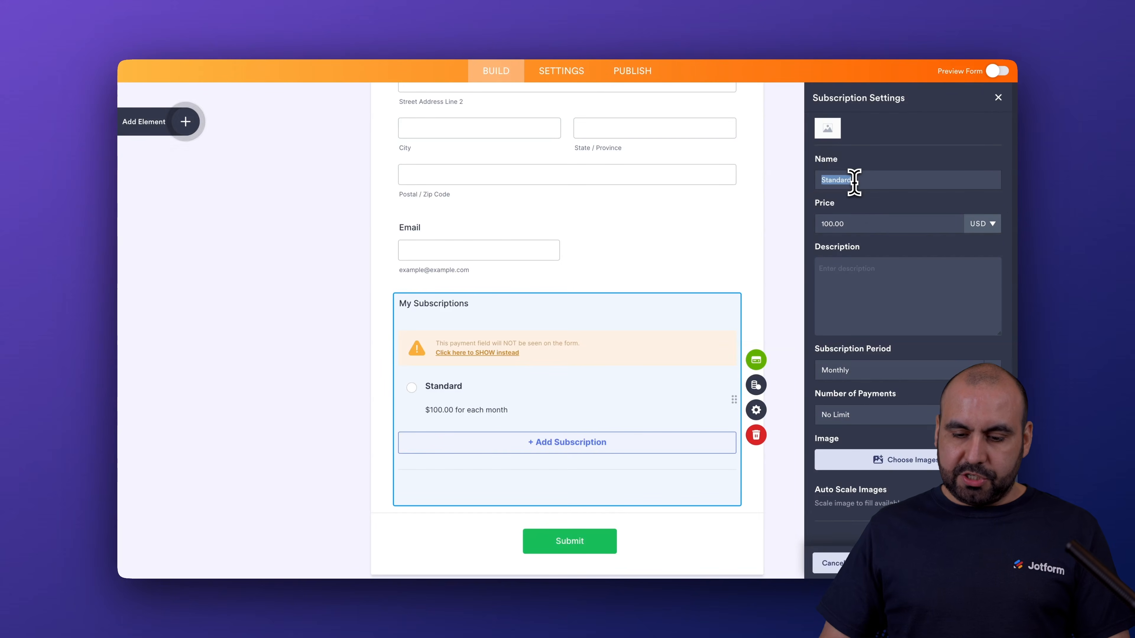
{"action": "double_click", "coordinate": [829, 225]}
{"action": "type", "text": "4"}
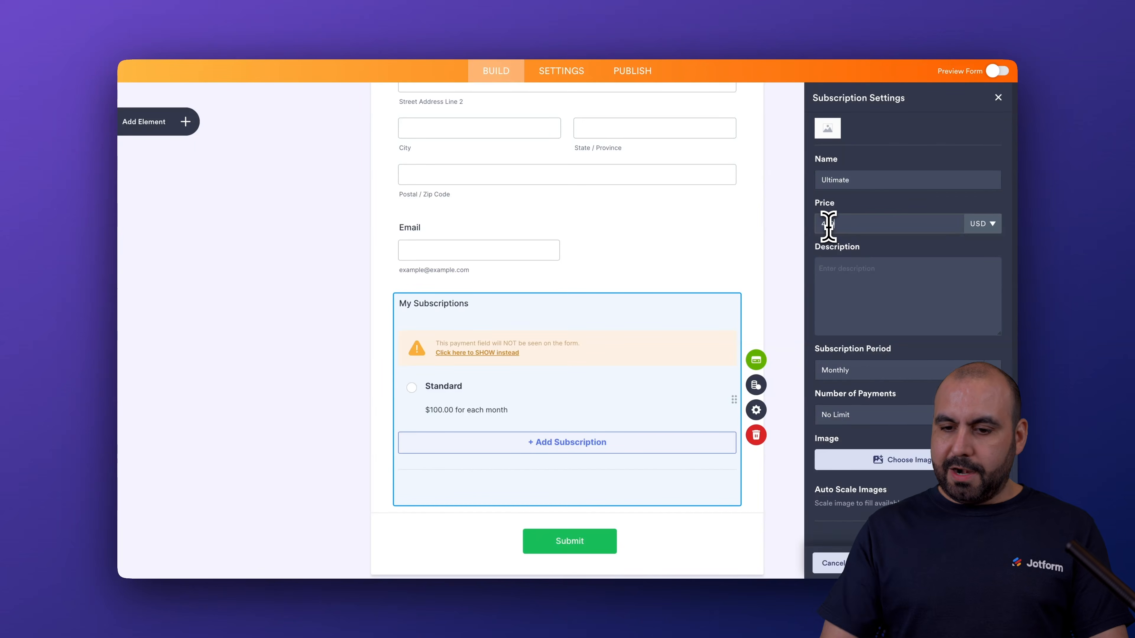
{"action": "type", "text": "99"}
{"action": "left_click", "coordinate": [985, 563]}
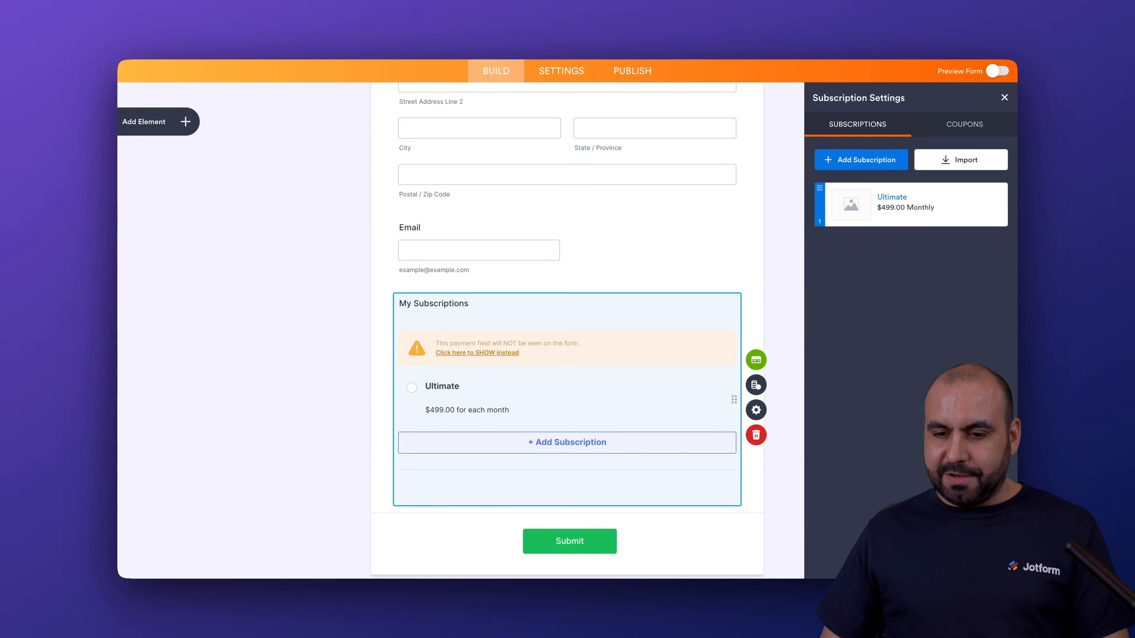
- Return to the workspace and create a new workflow from scratch
{"action": "scroll", "coordinate": [731, 286], "scroll_direction": "up", "scroll_amount": 2}
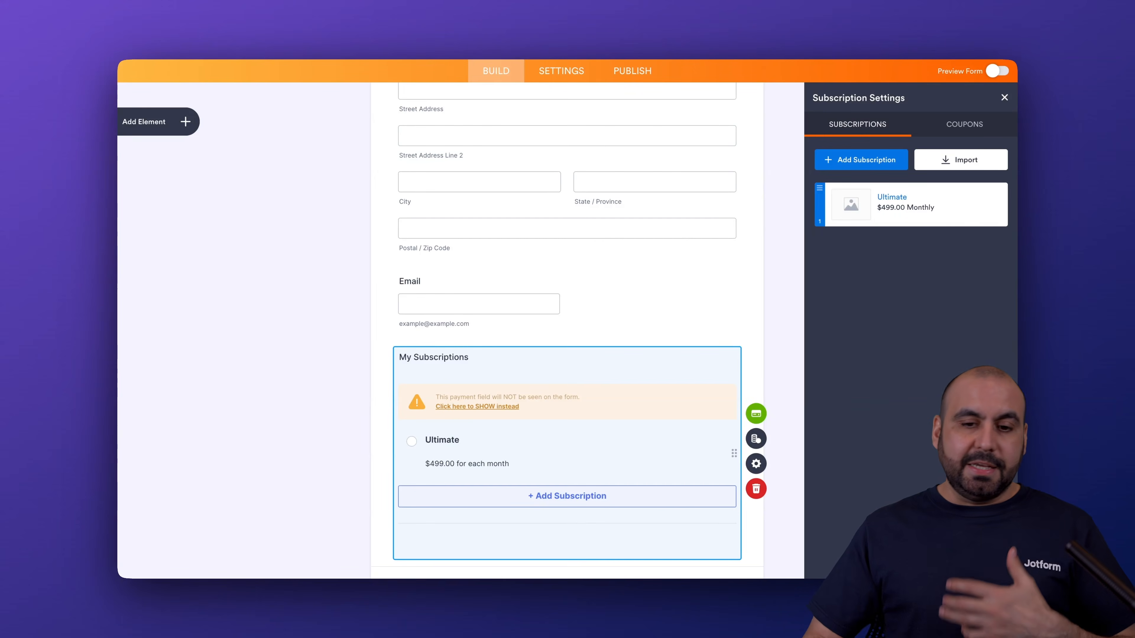
{"action": "scroll", "coordinate": [727, 278], "scroll_direction": "up", "scroll_amount": 1}
{"action": "scroll", "coordinate": [728, 278], "scroll_direction": "up", "scroll_amount": 8}
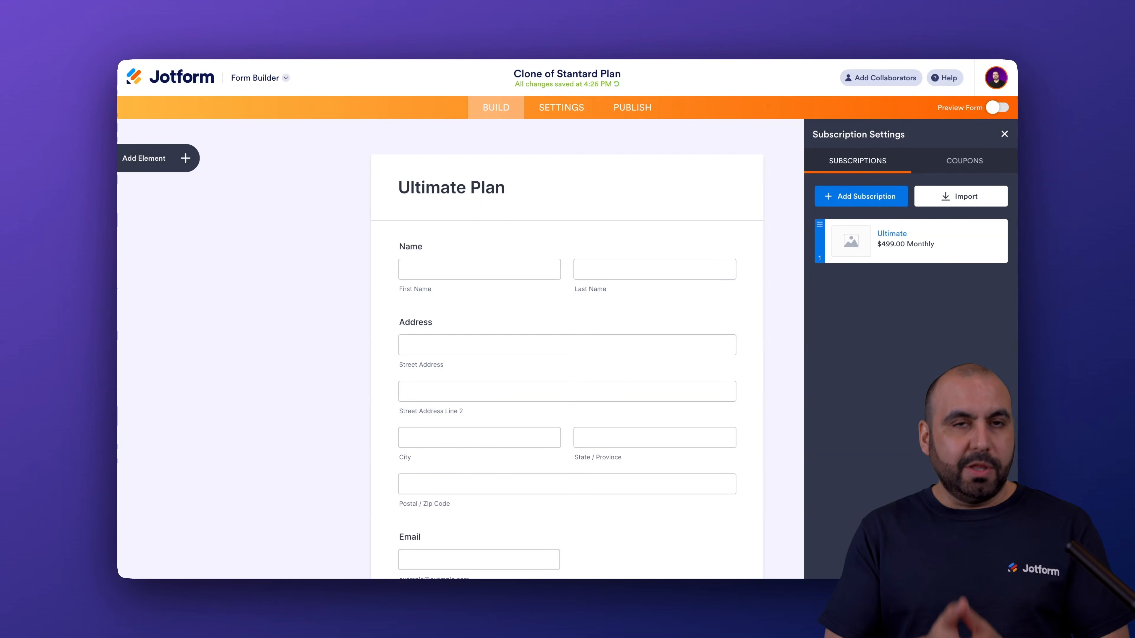
{"action": "left_click", "coordinate": [203, 77]}
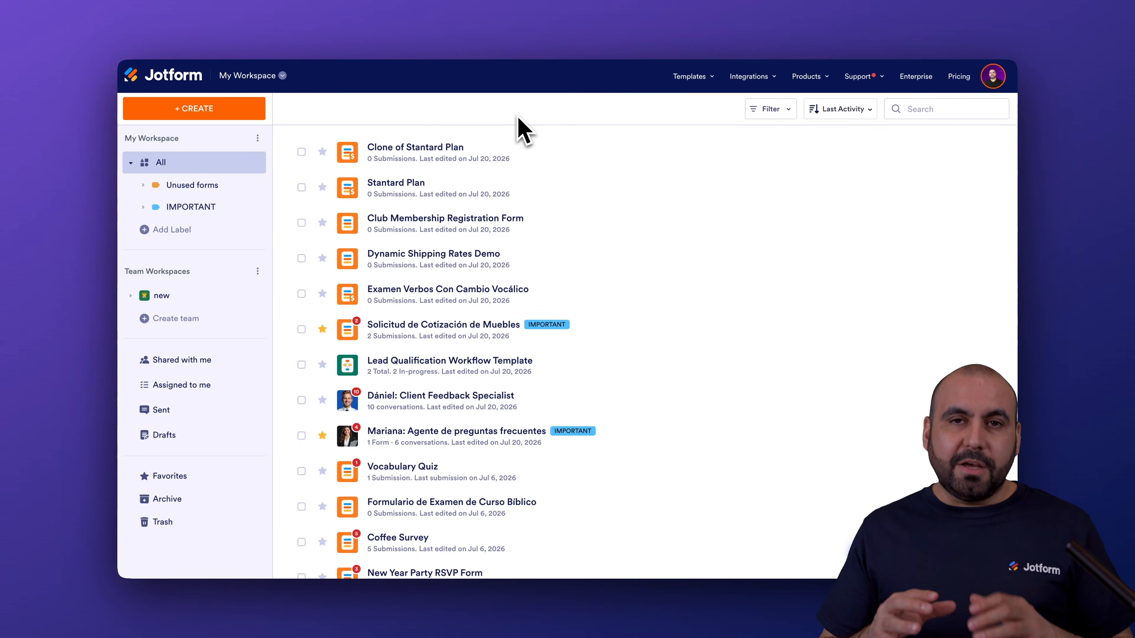
{"action": "left_click", "coordinate": [201, 111]}
{"action": "left_click", "coordinate": [710, 270]}
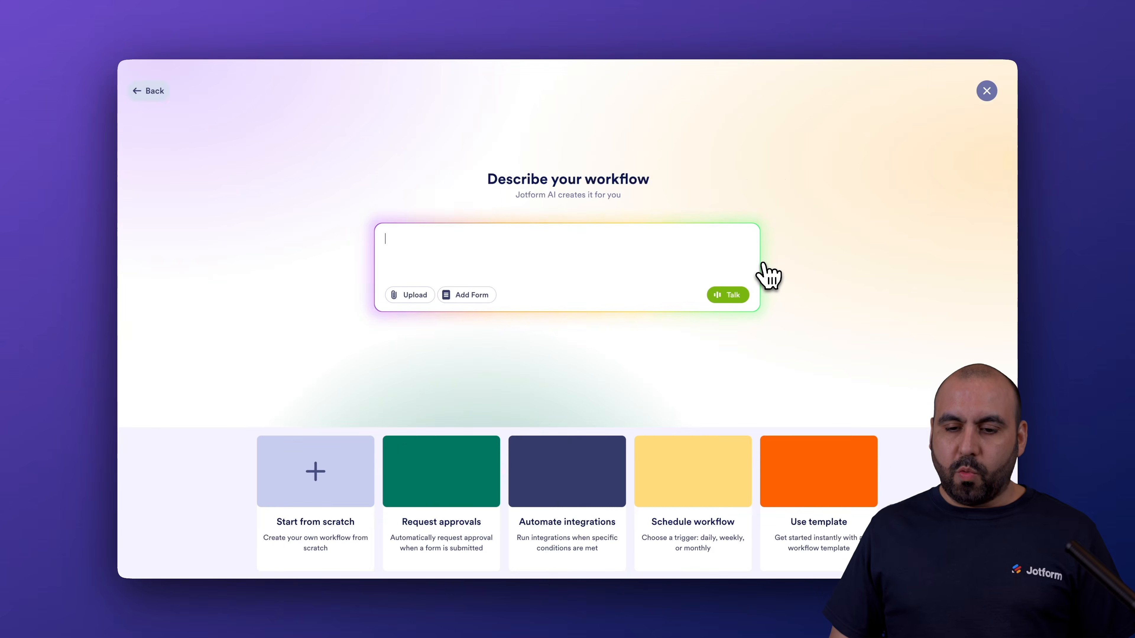
{"action": "left_click", "coordinate": [340, 476]}
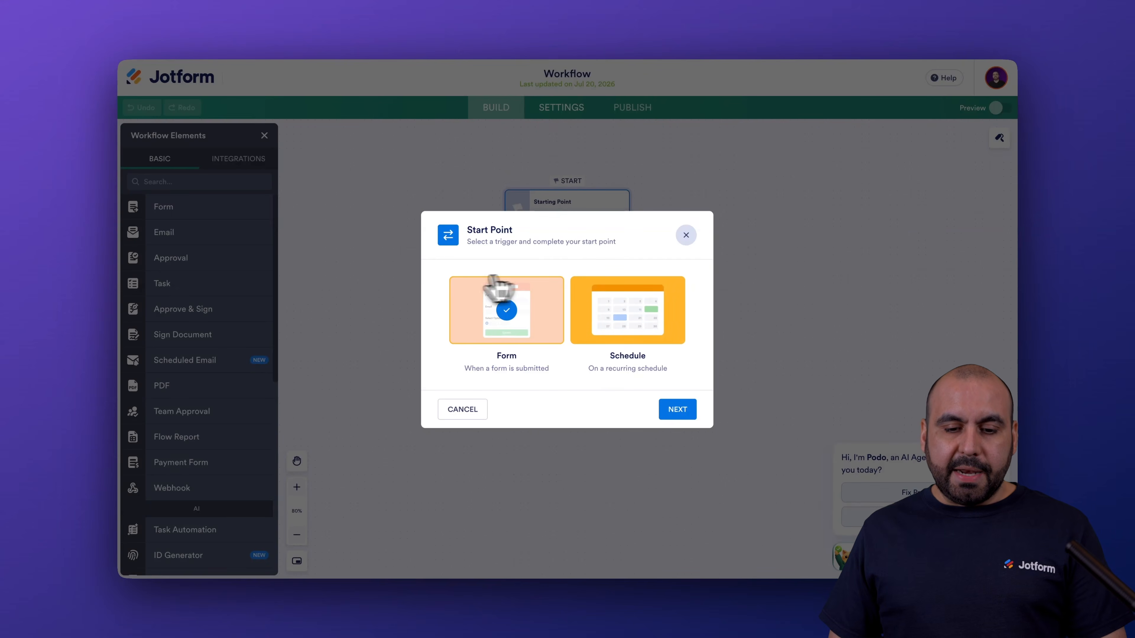
- Set the workflow's start point to the Club Membership Registration Form, starting for every submission
{"action": "left_click", "coordinate": [677, 409]}
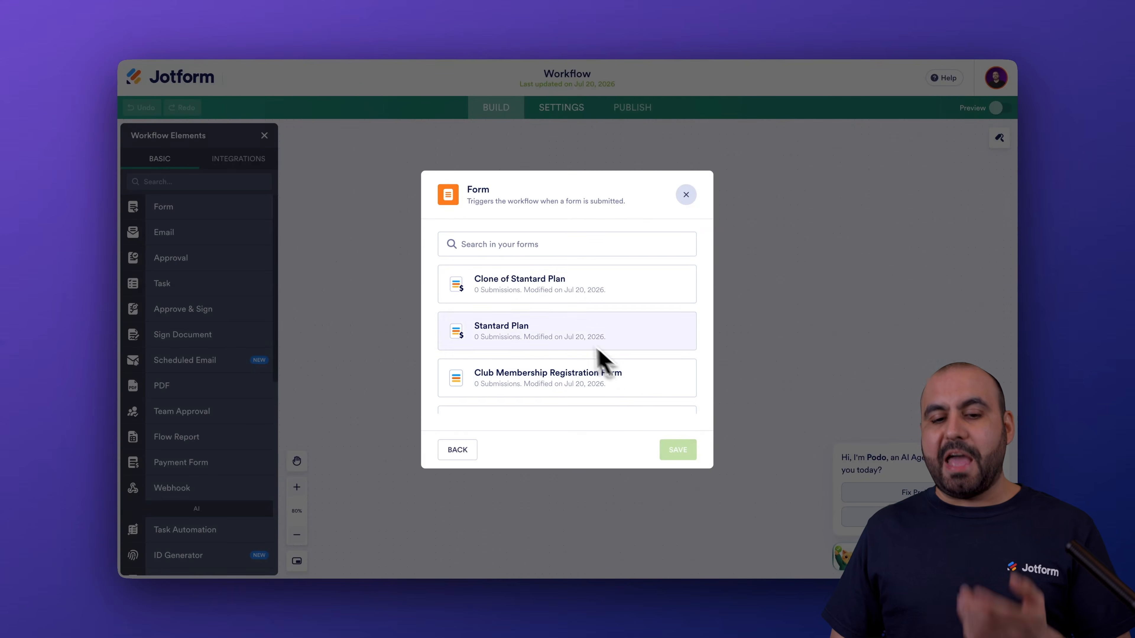
{"action": "scroll", "coordinate": [563, 340], "scroll_direction": "down", "scroll_amount": 2}
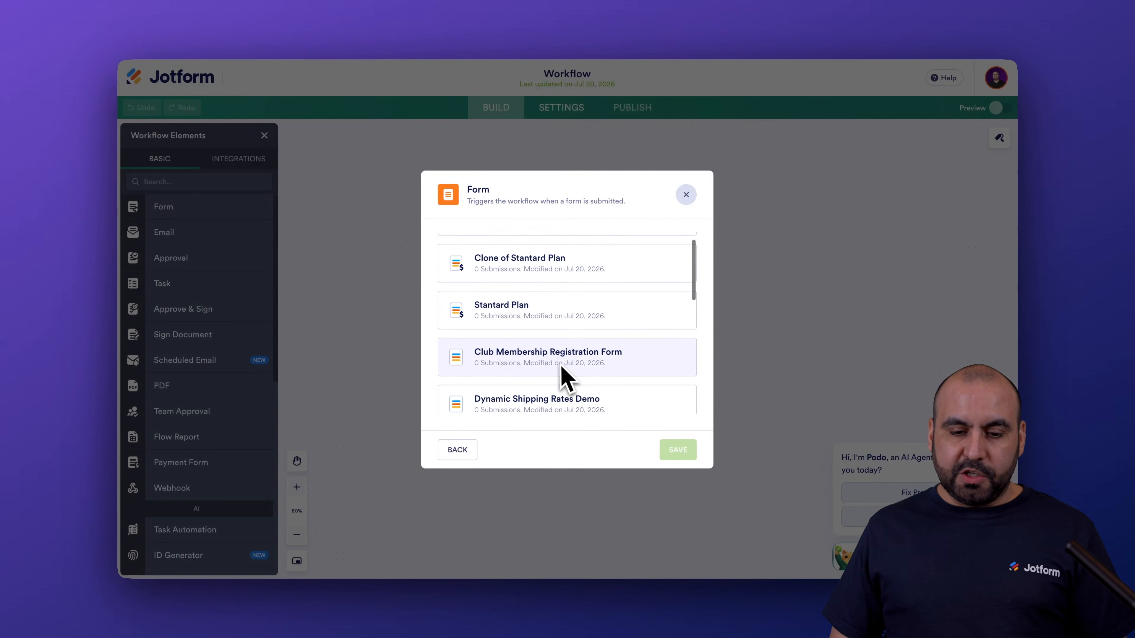
{"action": "left_click", "coordinate": [590, 350]}
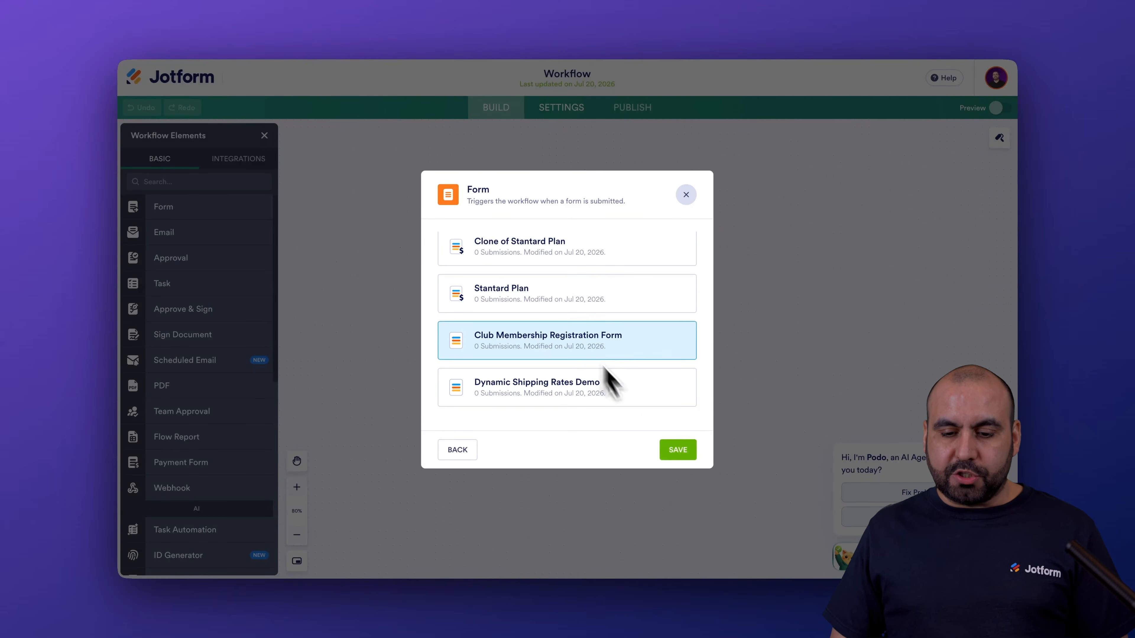
{"action": "left_click", "coordinate": [677, 450]}
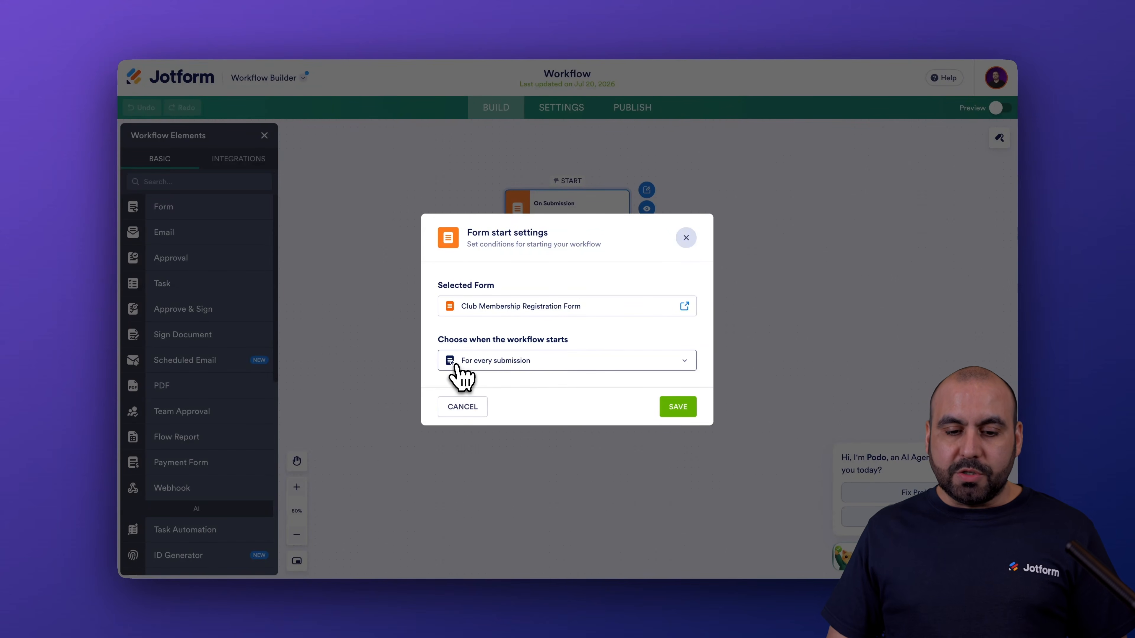
{"action": "left_click", "coordinate": [564, 362]}
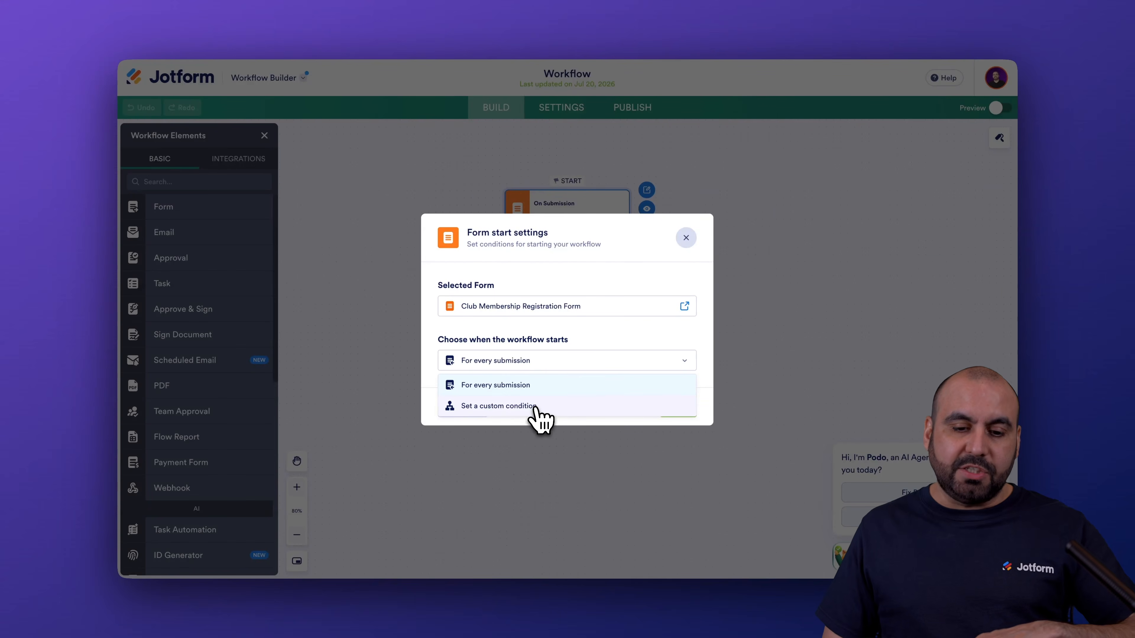
{"action": "left_click", "coordinate": [554, 385]}
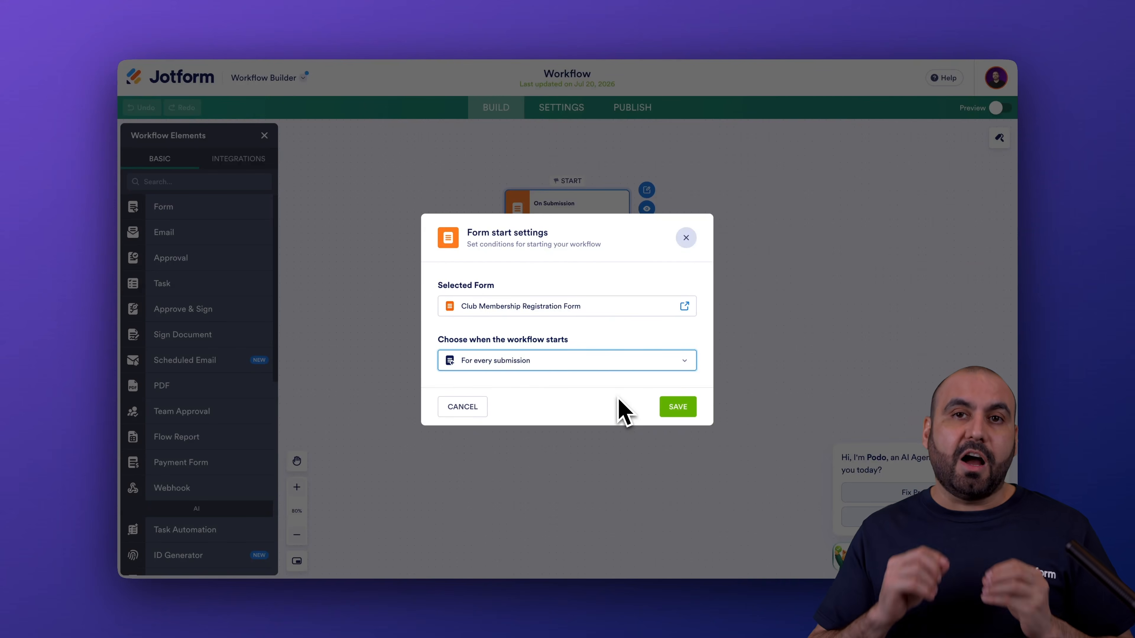
{"action": "left_click", "coordinate": [674, 411]}
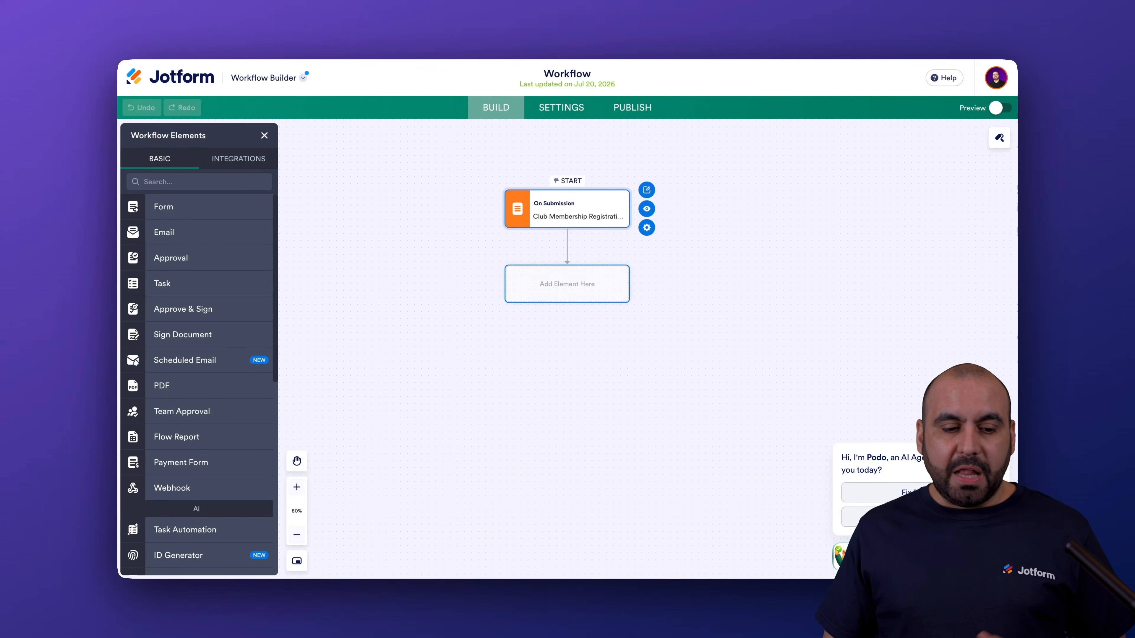
- Add a Conditional Branch element below the On Submission start element
{"action": "scroll", "coordinate": [233, 461], "scroll_direction": "down", "scroll_amount": 7}
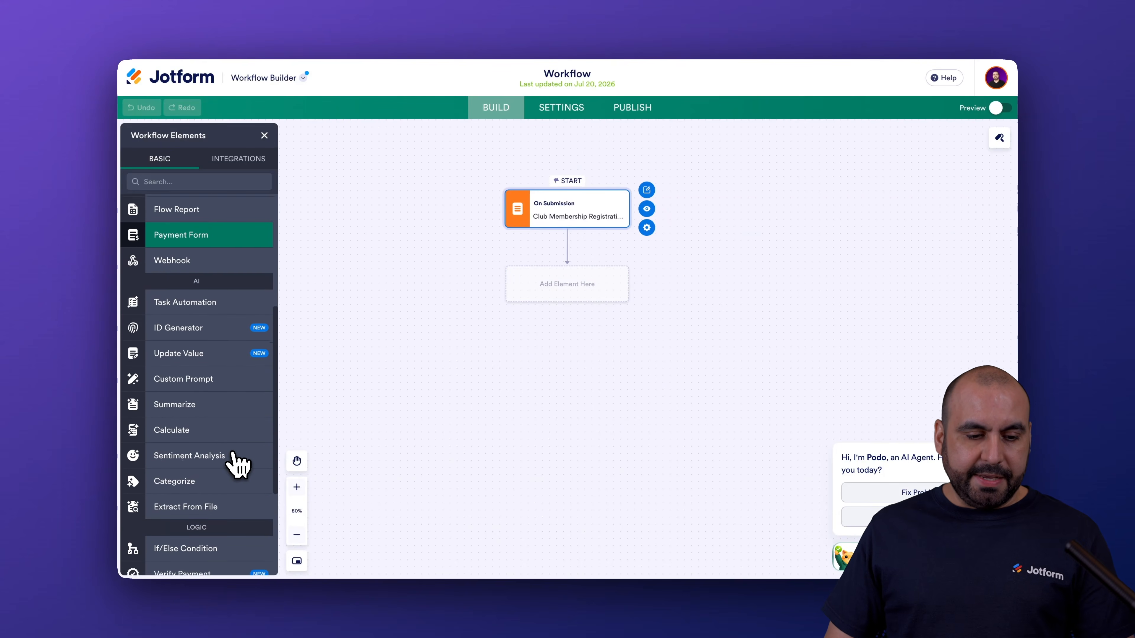
{"action": "scroll", "coordinate": [237, 464], "scroll_direction": "down", "scroll_amount": 2}
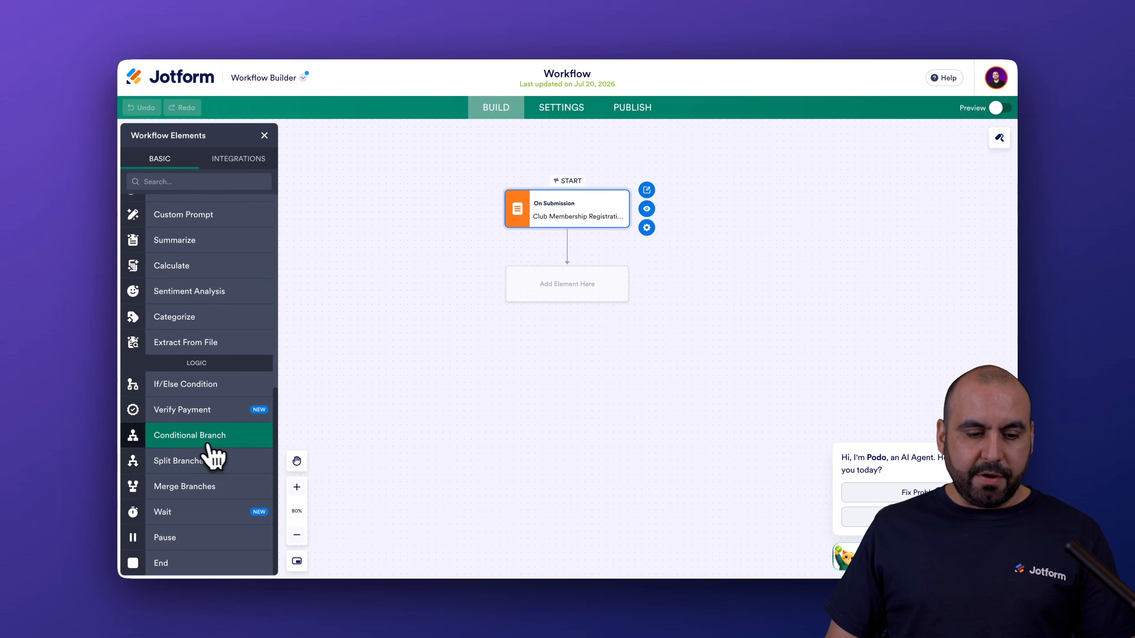
{"action": "left_click_drag", "start_coordinate": [172, 441], "coordinate": [510, 265]}
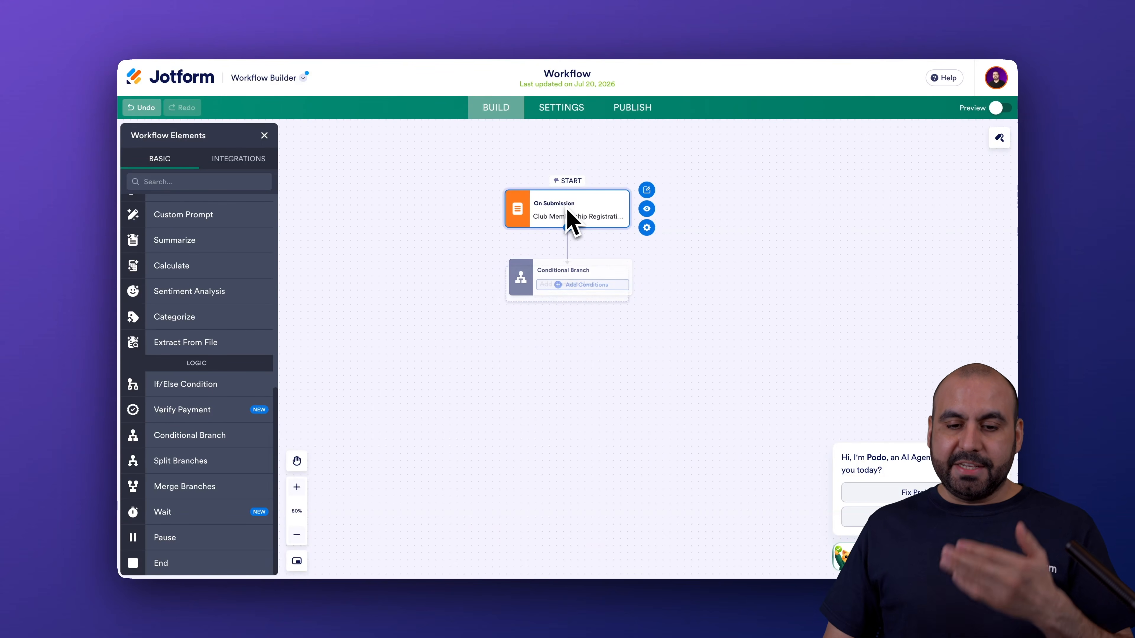
- Add and save a branch on the Conditional Branch element for when Membership Type Is Equal To Standard
{"action": "left_click", "coordinate": [576, 288]}
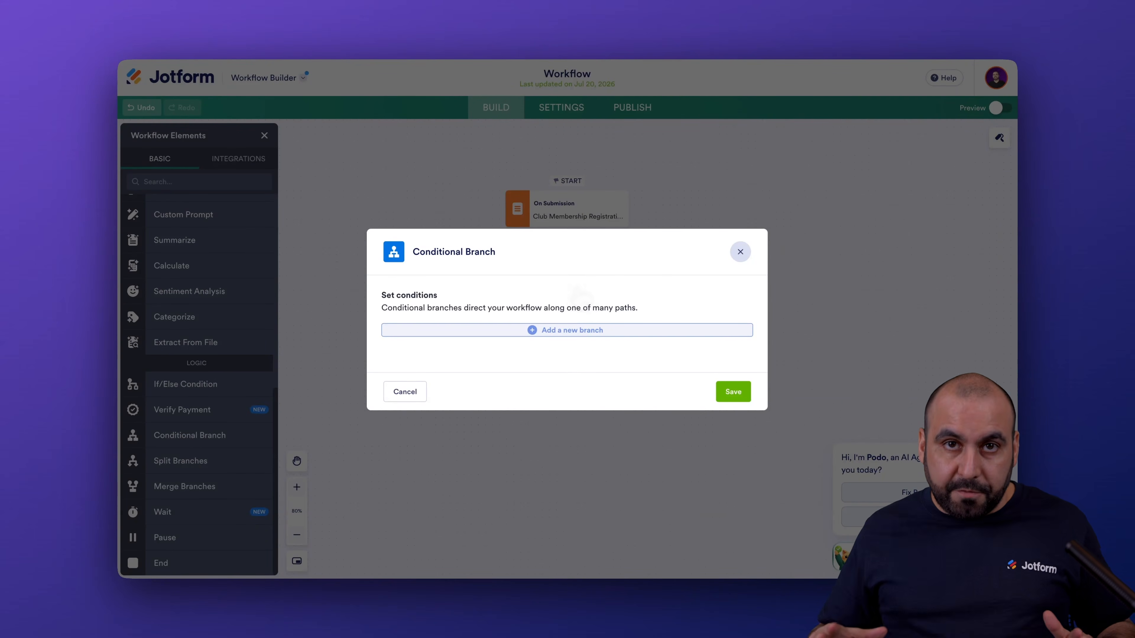
{"action": "left_click", "coordinate": [563, 330]}
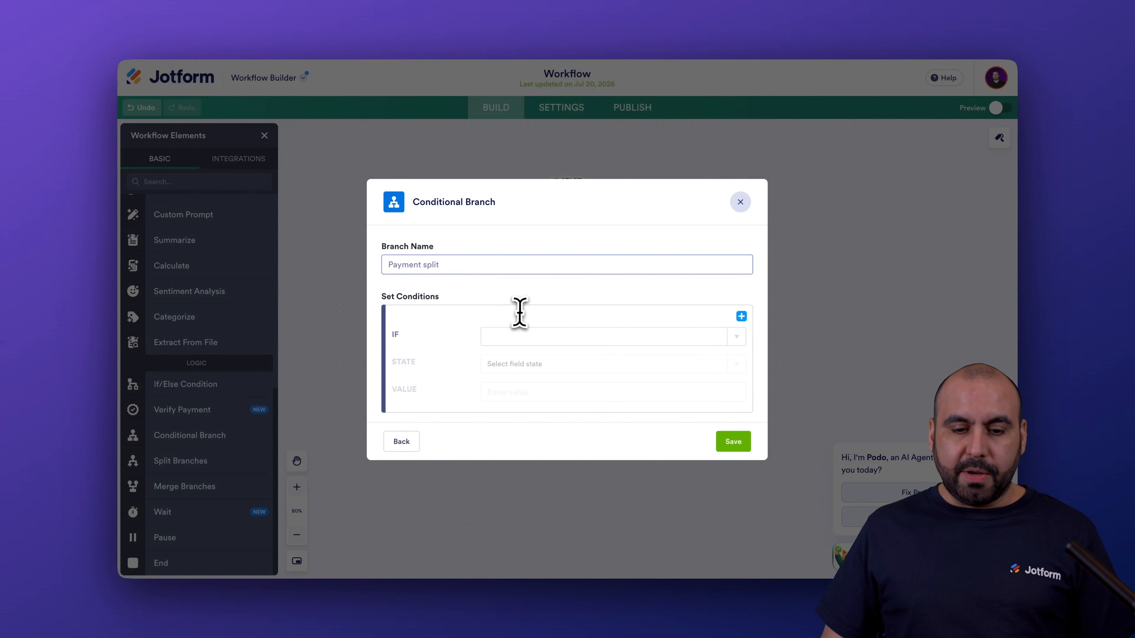
{"action": "left_click", "coordinate": [737, 337]}
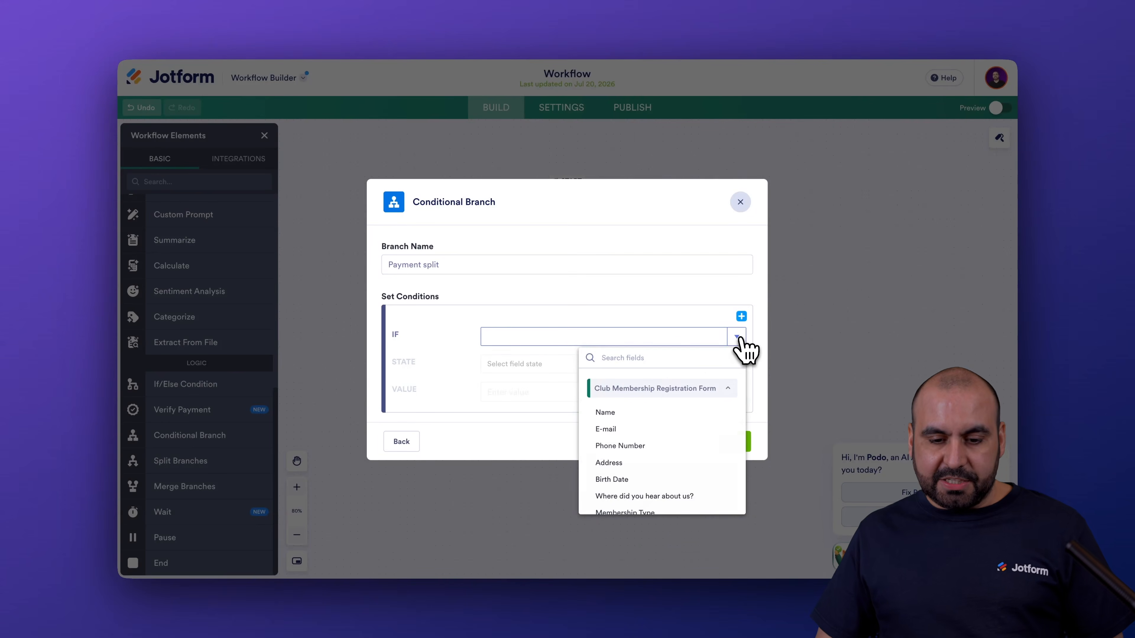
{"action": "scroll", "coordinate": [654, 424], "scroll_direction": "down", "scroll_amount": 2}
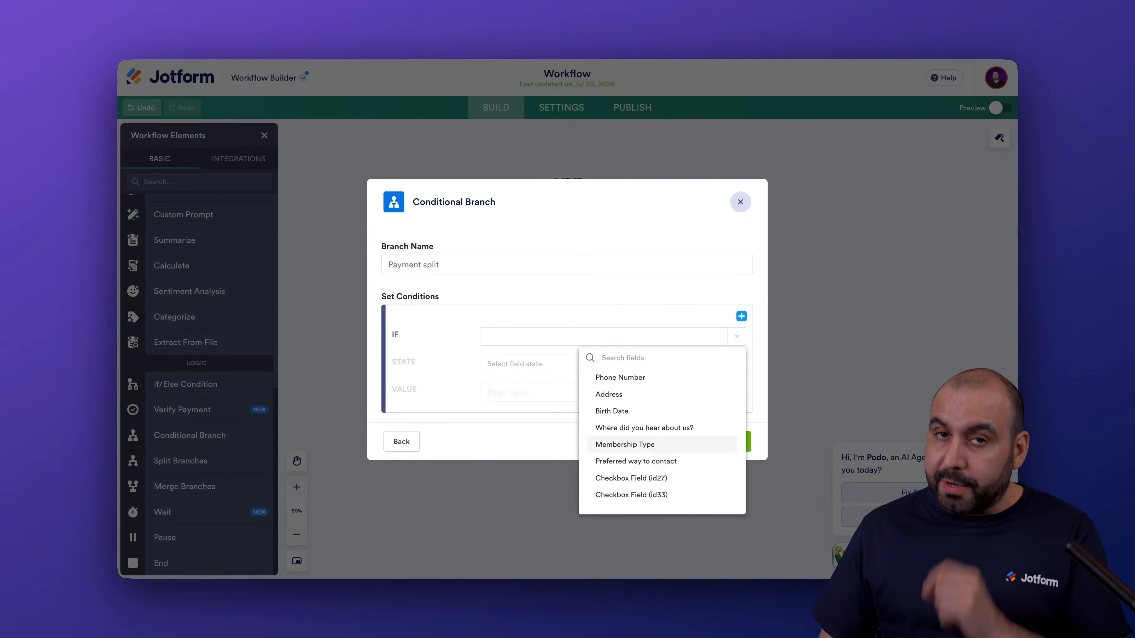
{"action": "left_click", "coordinate": [650, 445]}
{"action": "left_click", "coordinate": [564, 363]}
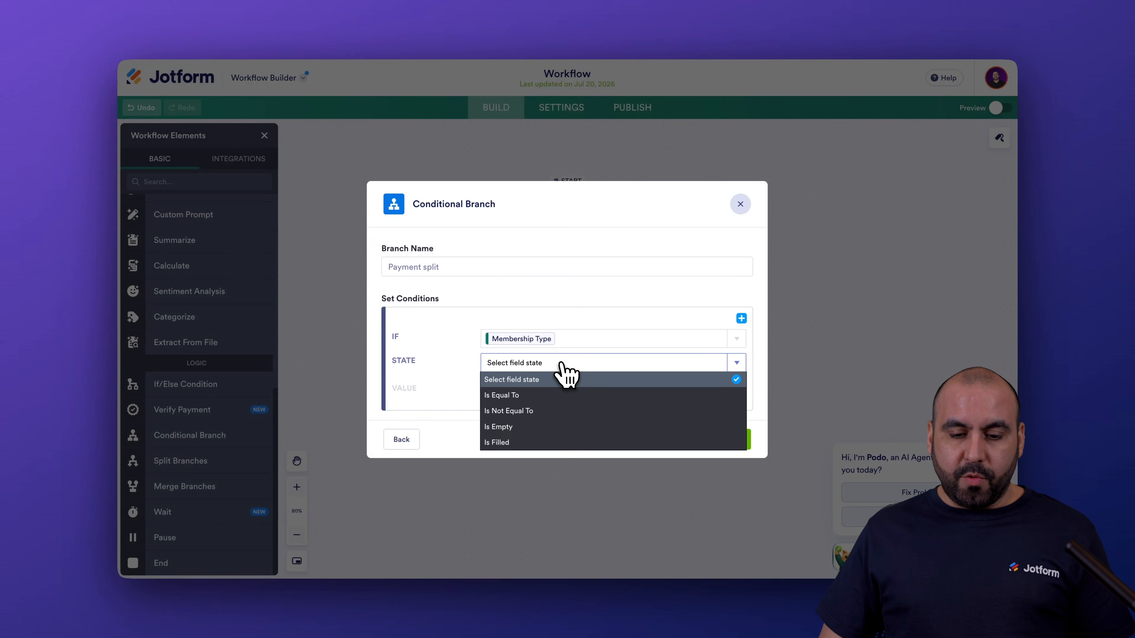
{"action": "left_click", "coordinate": [531, 395]}
{"action": "left_click", "coordinate": [536, 389]}
{"action": "left_click", "coordinate": [545, 401]}
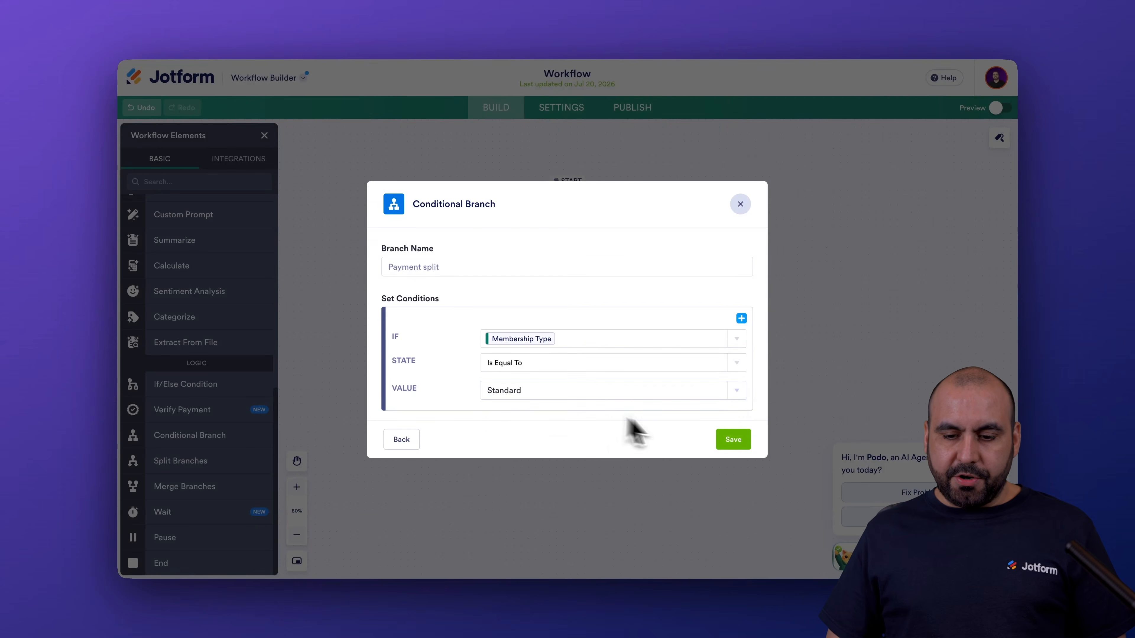
{"action": "left_click", "coordinate": [733, 440]}
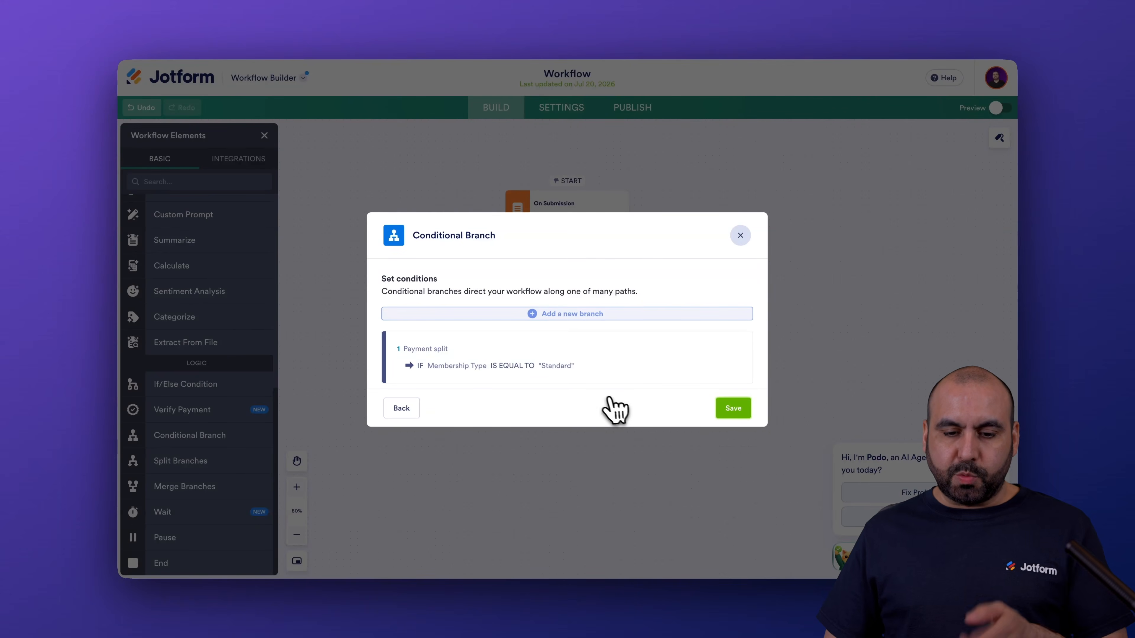
- Add a second branch for when Membership Type Is Equal To Premium and save the Conditional Branch settings
{"action": "left_click", "coordinate": [574, 315]}
{"action": "left_click", "coordinate": [573, 345]}
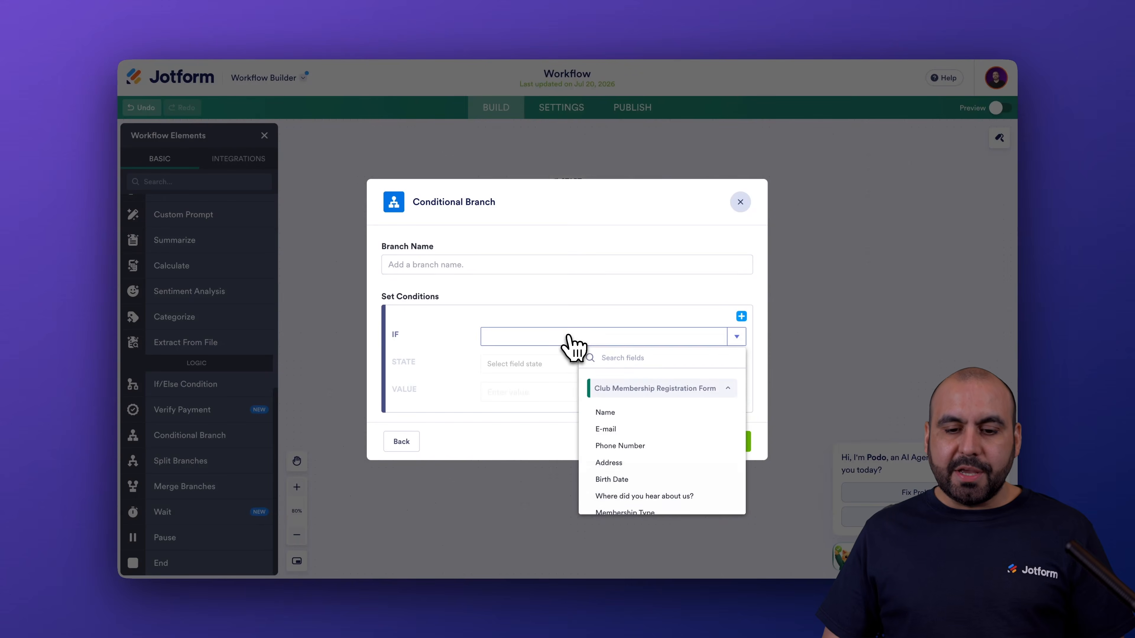
{"action": "scroll", "coordinate": [639, 467], "scroll_direction": "down", "scroll_amount": 2}
{"action": "left_click", "coordinate": [632, 445]}
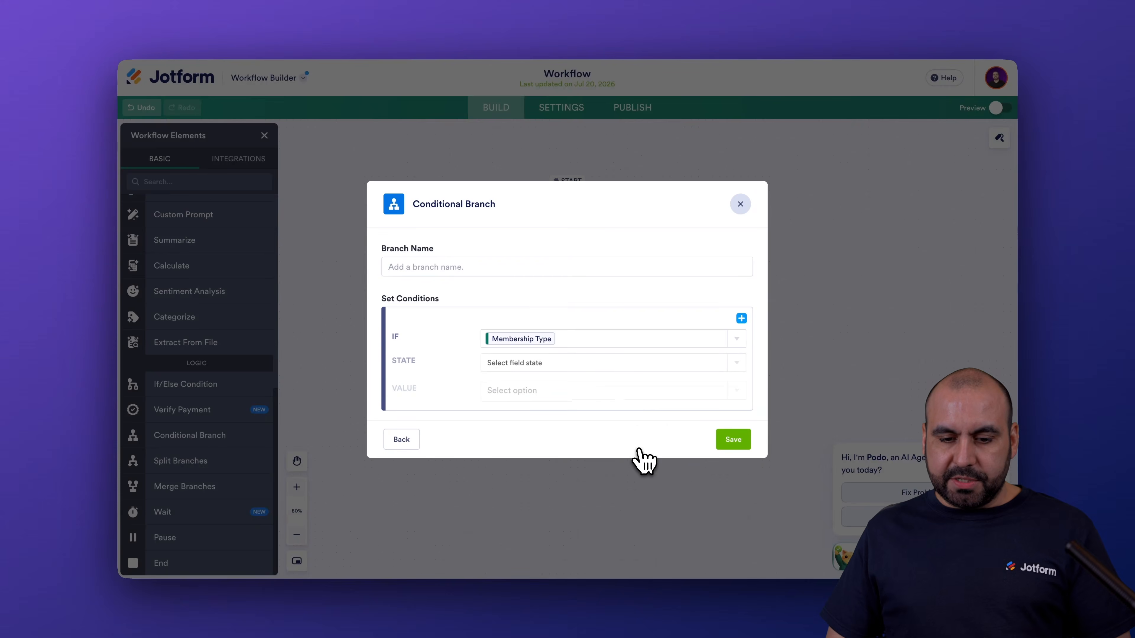
{"action": "left_click", "coordinate": [570, 368]}
{"action": "left_click", "coordinate": [560, 394]}
{"action": "left_click", "coordinate": [562, 397]}
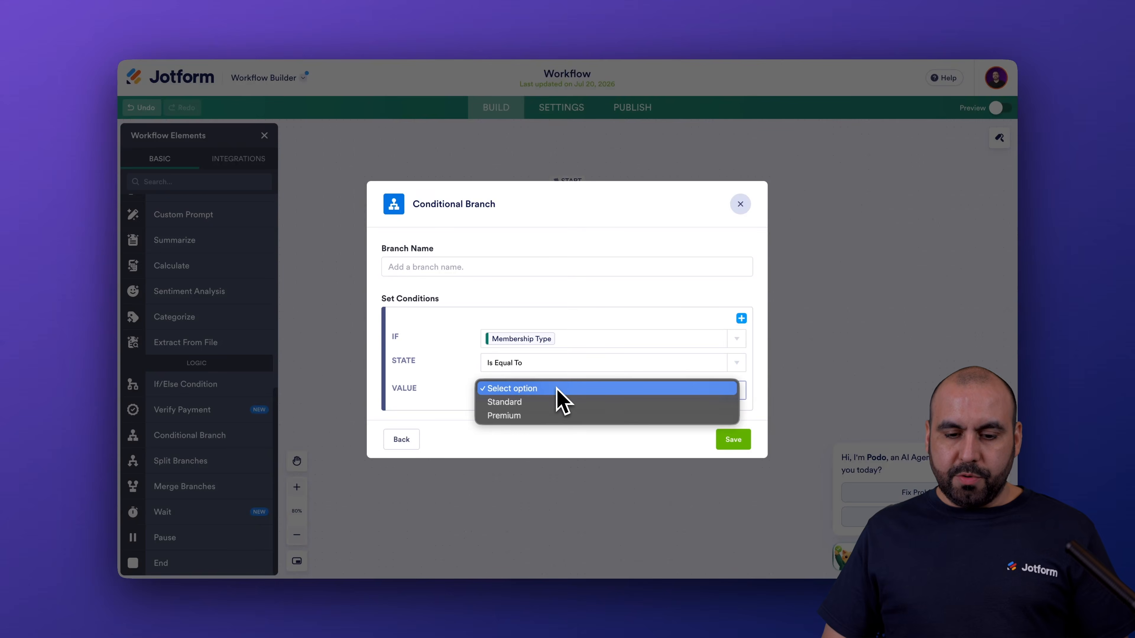
{"action": "left_click", "coordinate": [566, 416]}
{"action": "left_click", "coordinate": [733, 439]}
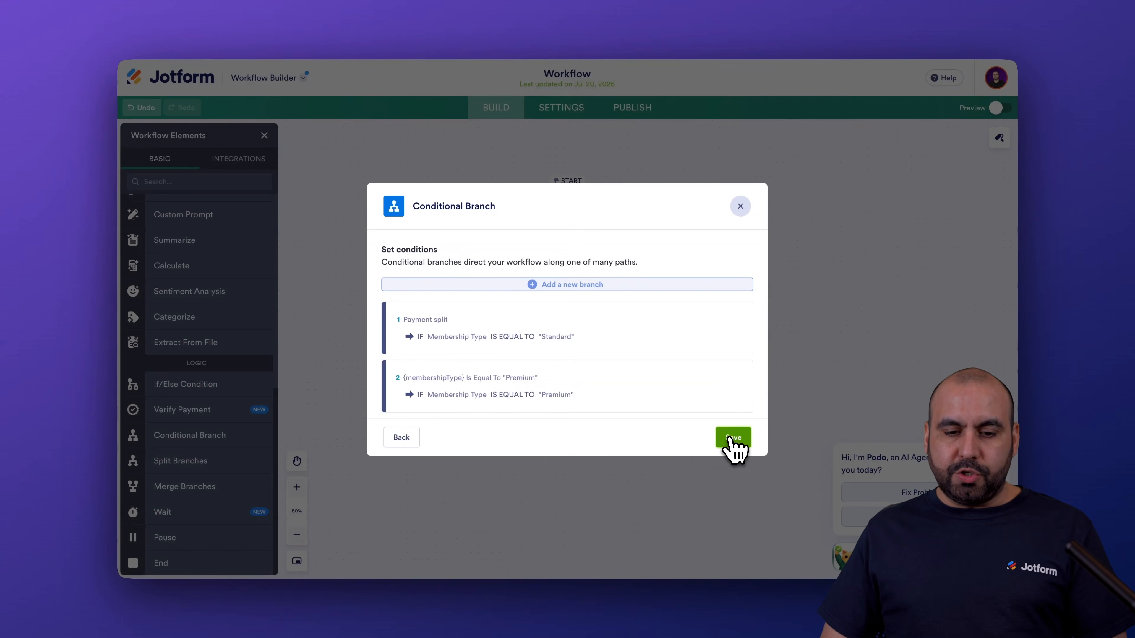
{"action": "left_click", "coordinate": [733, 438]}
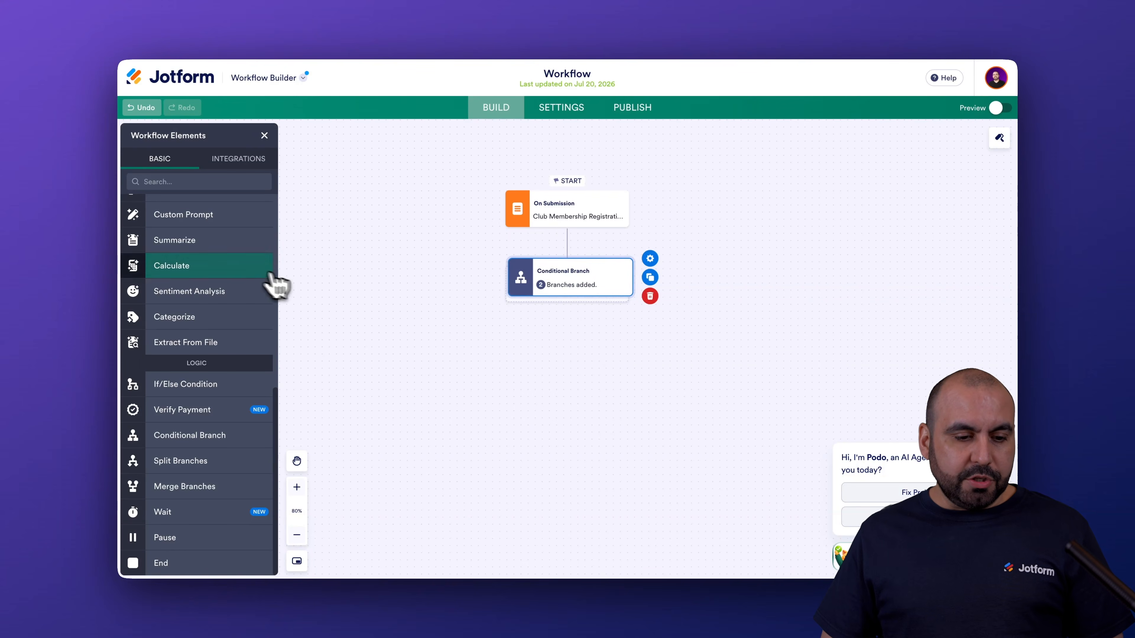
- Place a Payment Form element below the Conditional Branch and assign it the Stantard Plan form
{"action": "scroll", "coordinate": [235, 302], "scroll_direction": "up", "scroll_amount": 10}
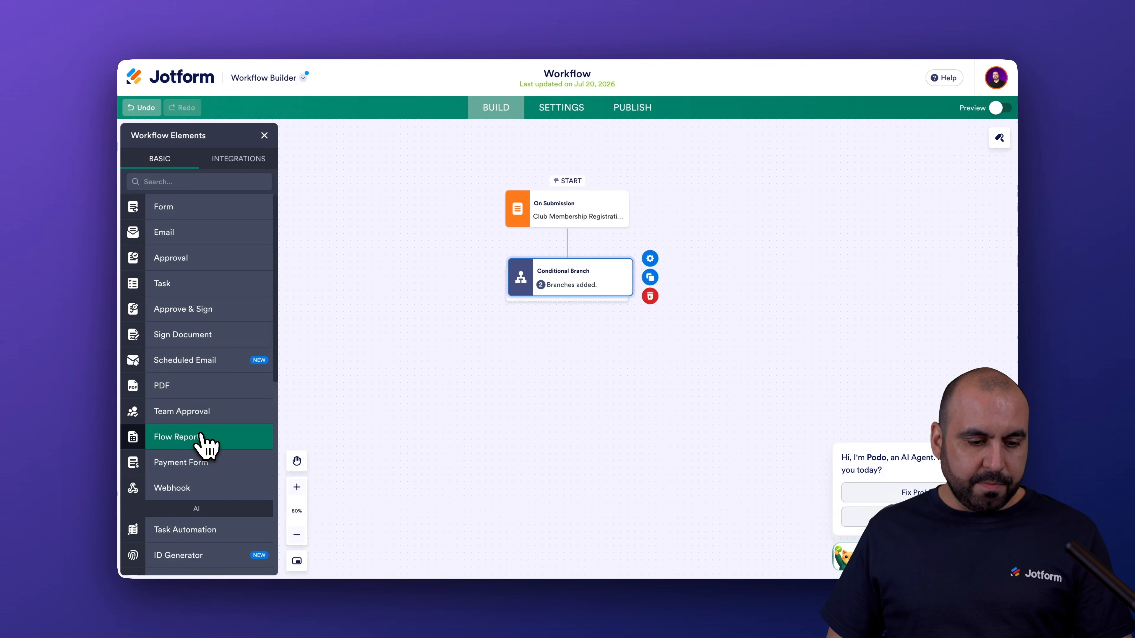
{"action": "left_click_drag", "start_coordinate": [202, 464], "coordinate": [387, 358]}
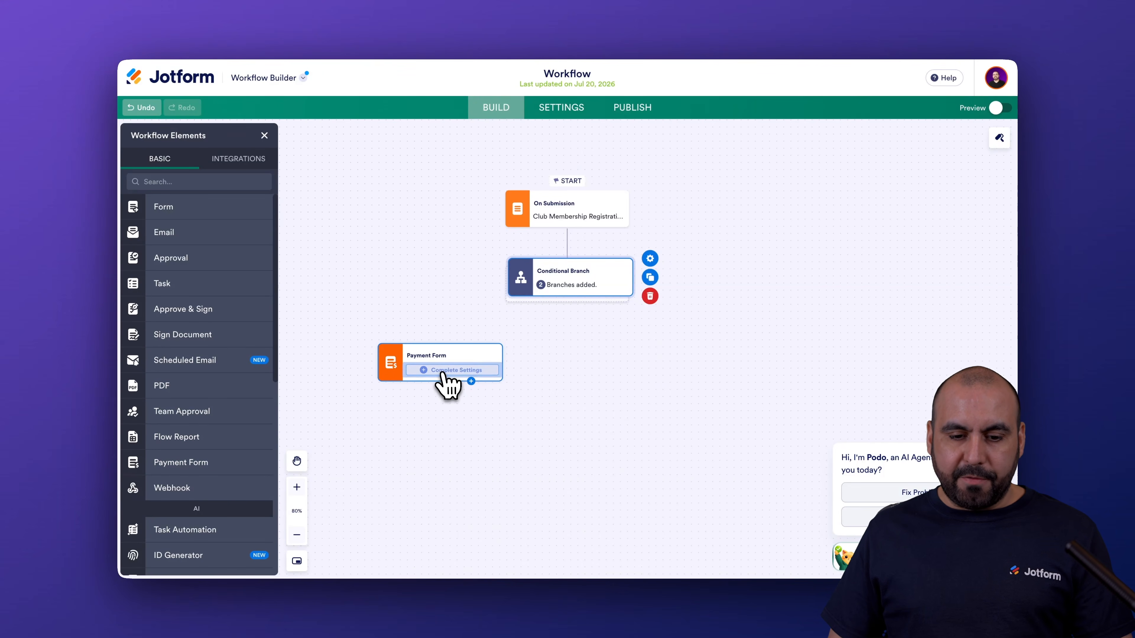
{"action": "left_click", "coordinate": [447, 370]}
{"action": "left_click", "coordinate": [524, 315]}
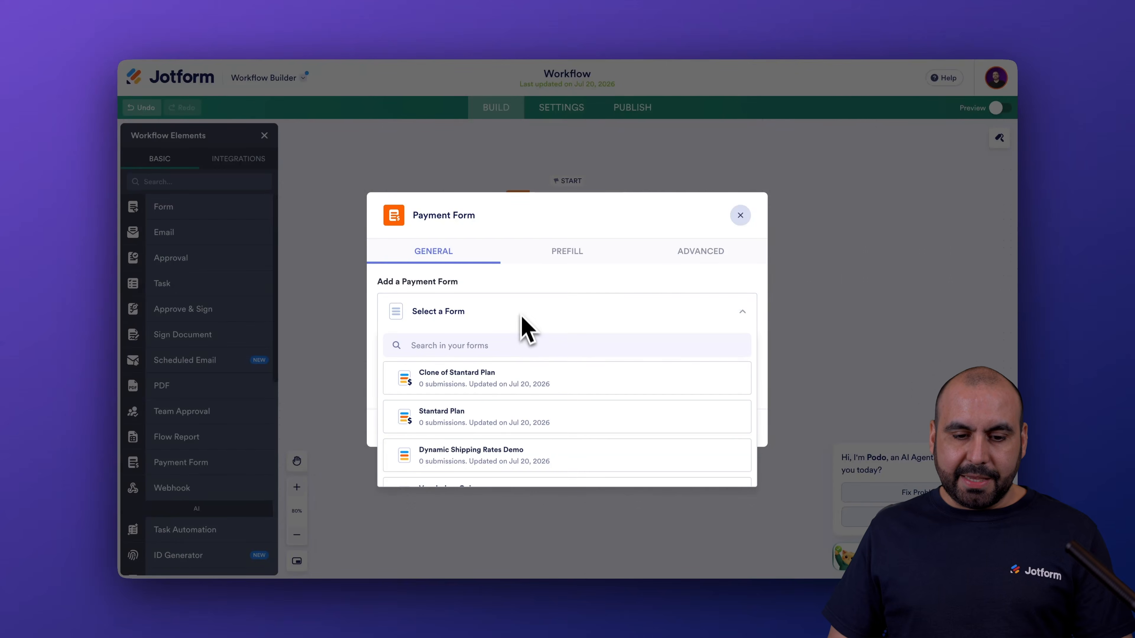
{"action": "left_click", "coordinate": [528, 420]}
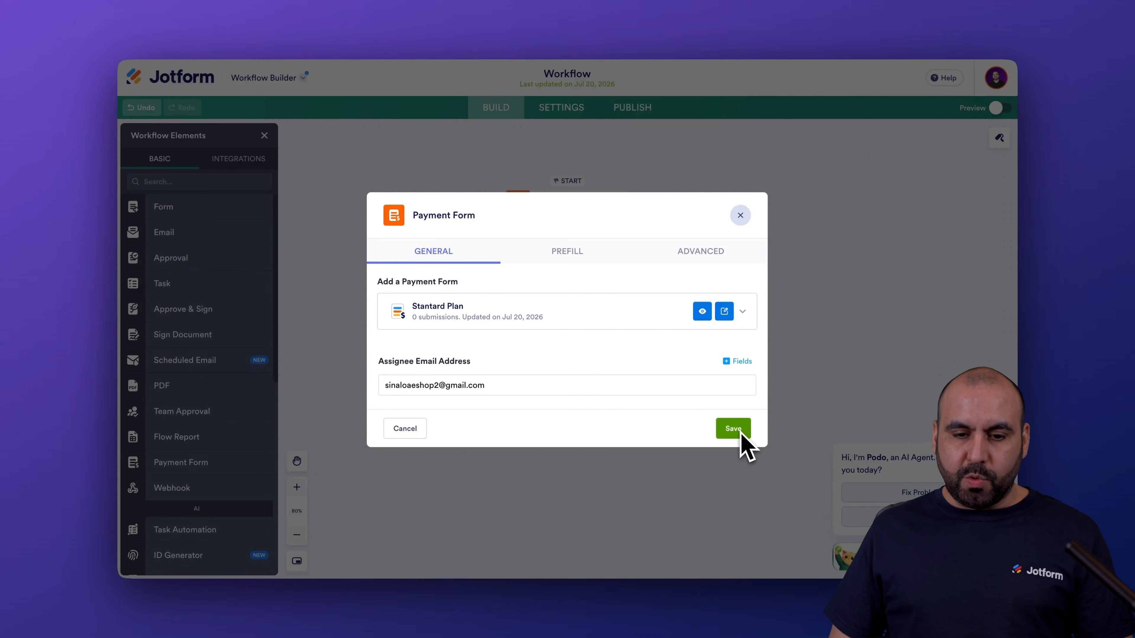
- Enable Prefill Form Fields with the Club Membership Registration Form as the source form and save the payment form settings
{"action": "left_click", "coordinate": [576, 254]}
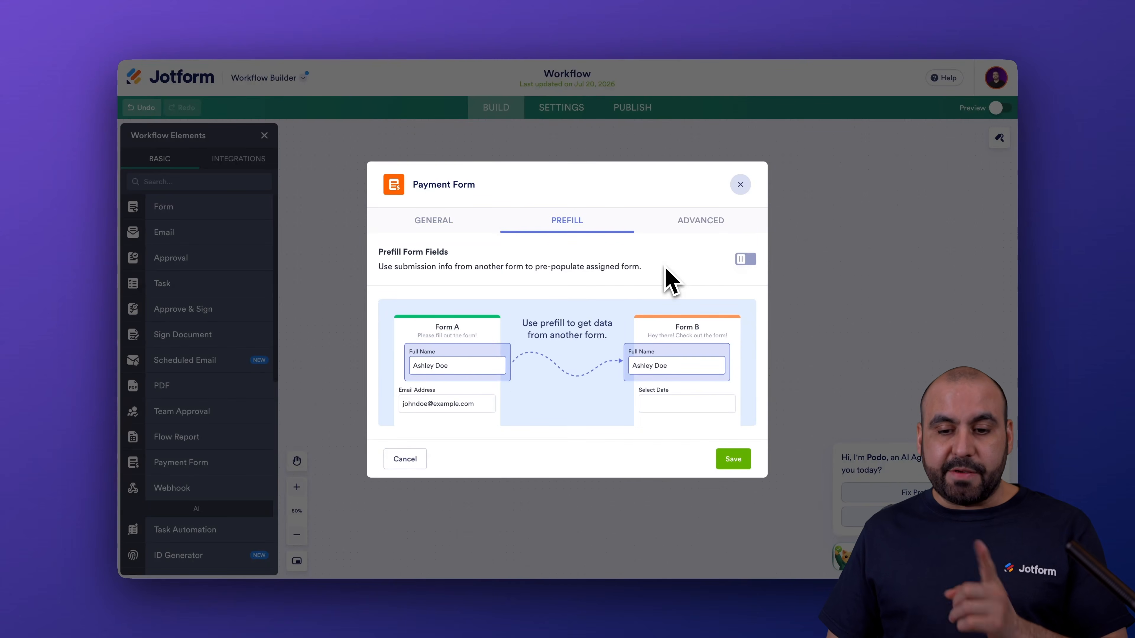
{"action": "left_click", "coordinate": [745, 259]}
{"action": "left_click", "coordinate": [475, 379]}
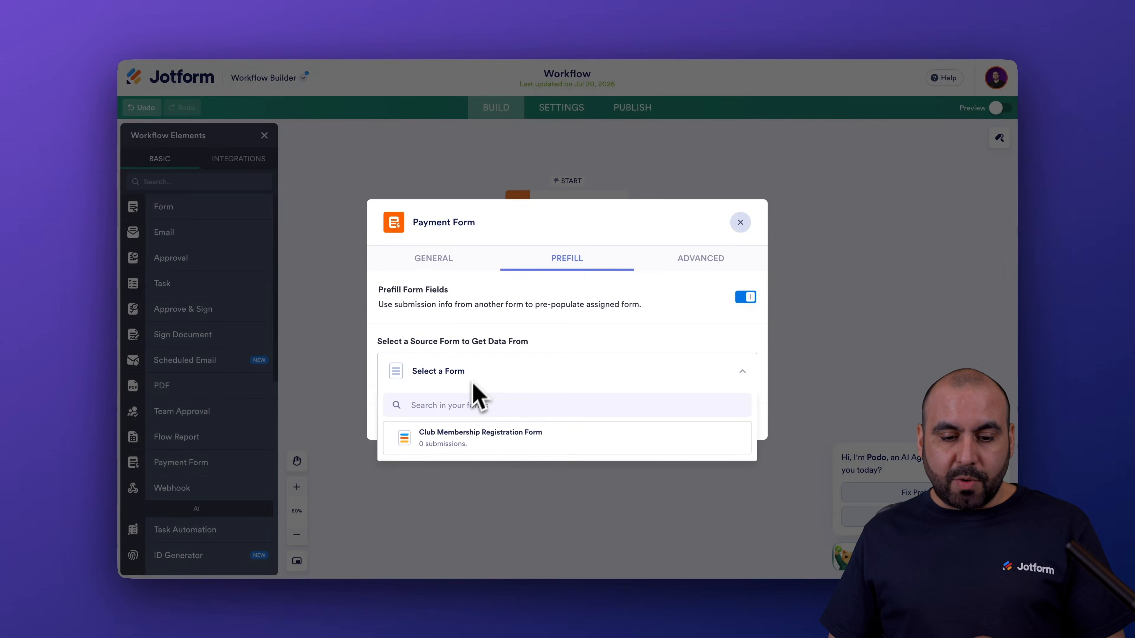
{"action": "left_click", "coordinate": [469, 442]}
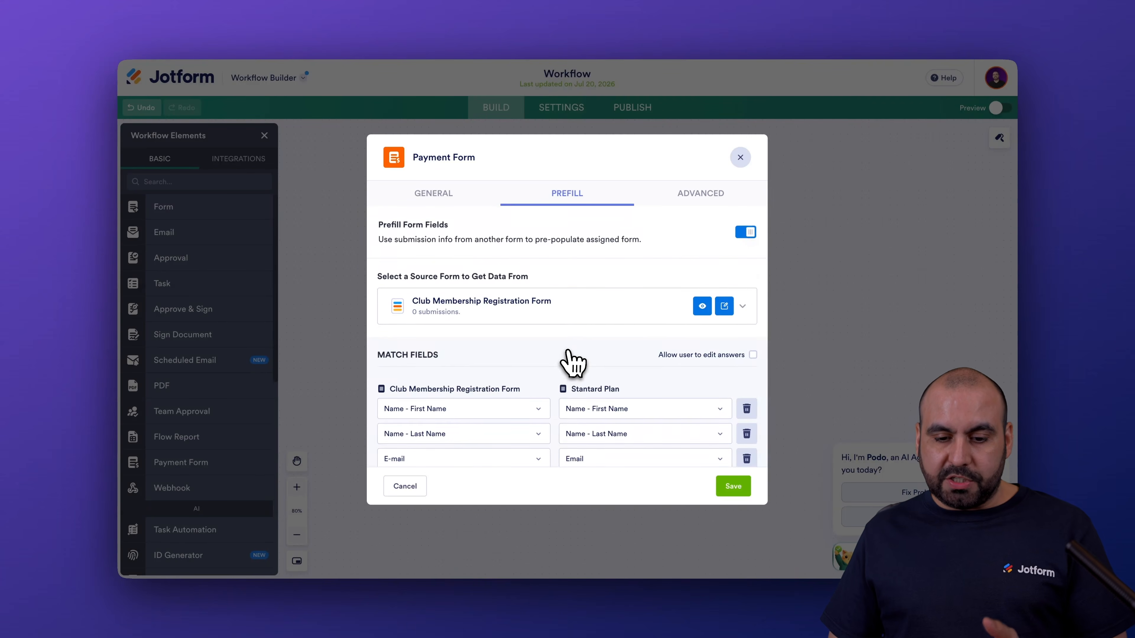
{"action": "scroll", "coordinate": [567, 362], "scroll_direction": "down", "scroll_amount": 2}
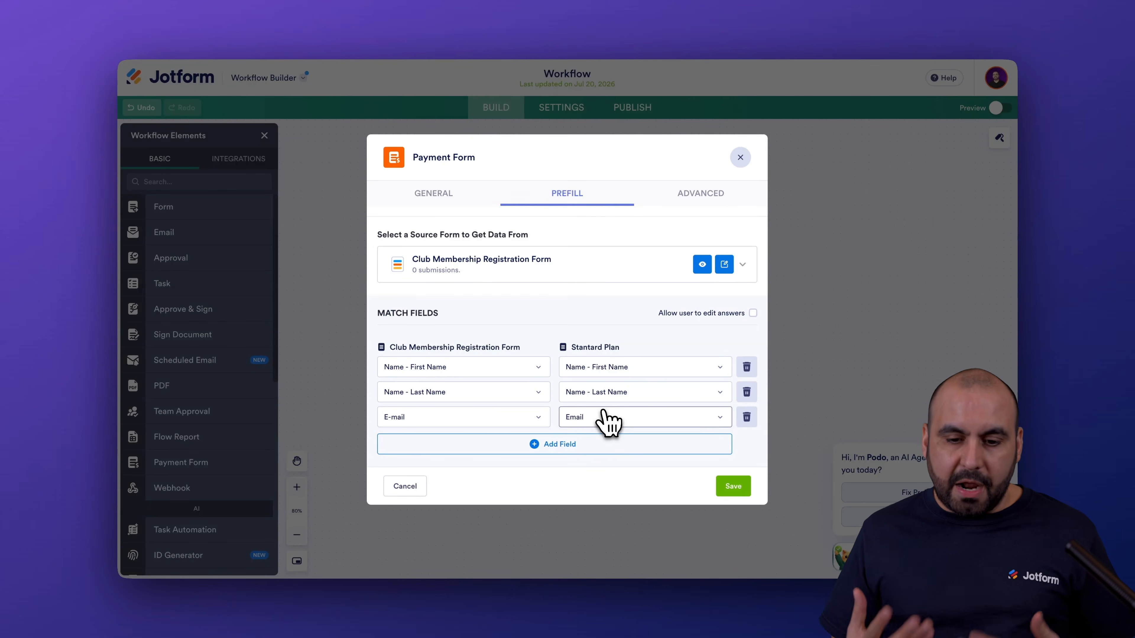
{"action": "left_click", "coordinate": [698, 195]}
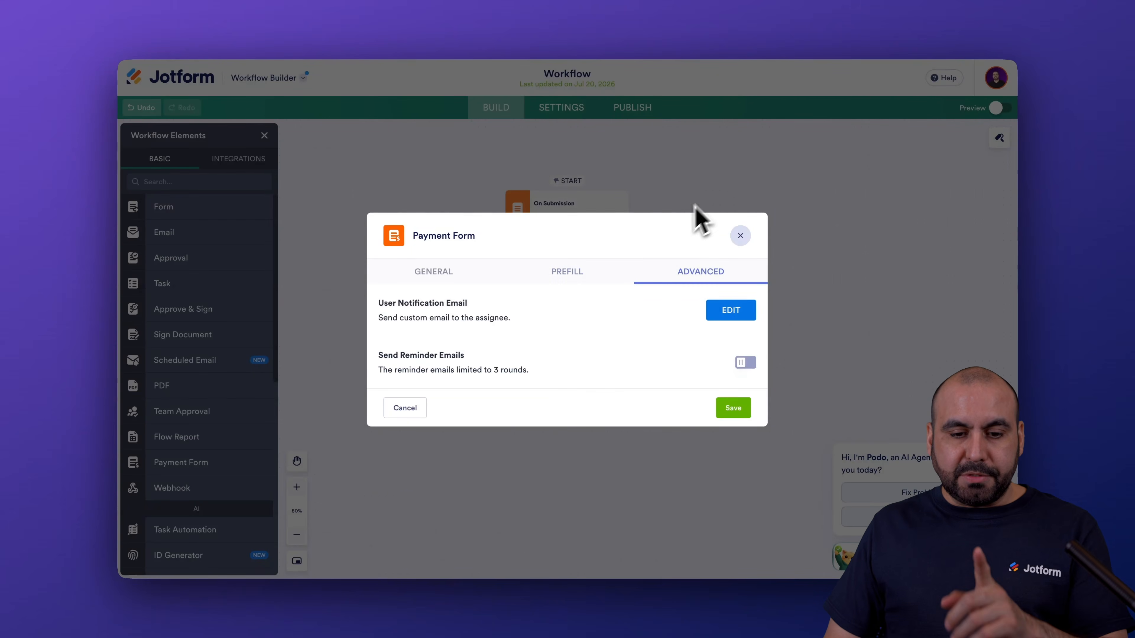
{"action": "left_click", "coordinate": [734, 408]}
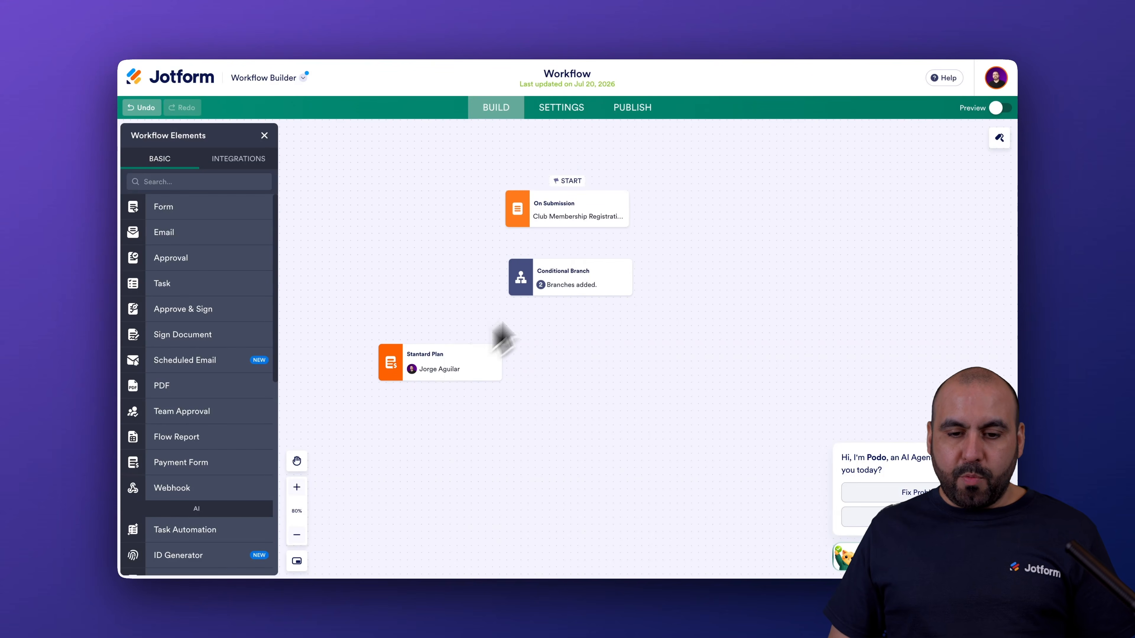
- Connect the Conditional Branch to the Stantard Plan element and assign the connection to the Payment split Standard branch
{"action": "left_click_drag", "start_coordinate": [569, 260], "coordinate": [472, 347]}
{"action": "left_click", "coordinate": [523, 322]}
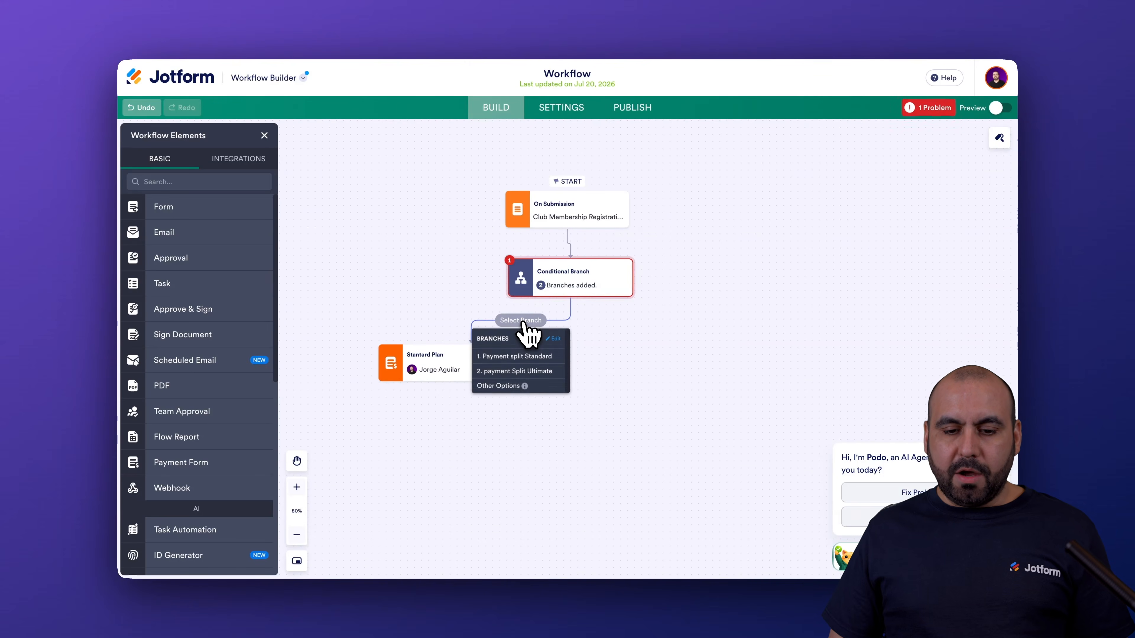
{"action": "left_click", "coordinate": [491, 356]}
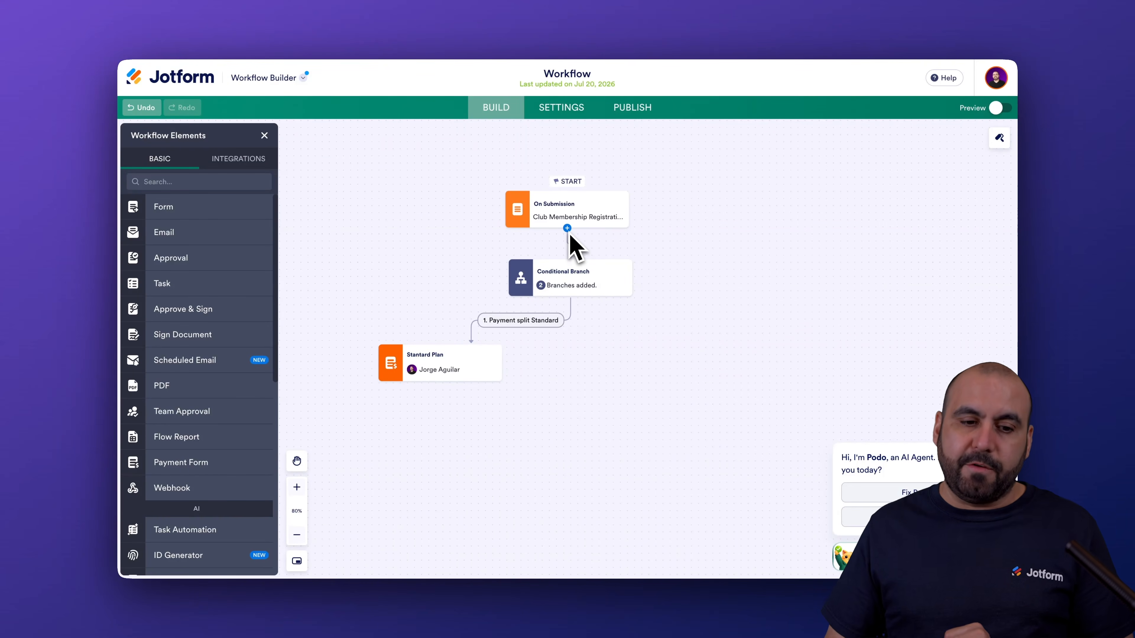
- Place a second Payment Form element and connect it to the Conditional Branch through the payment Split Ultimate branch
{"action": "left_click_drag", "start_coordinate": [216, 464], "coordinate": [633, 343]}
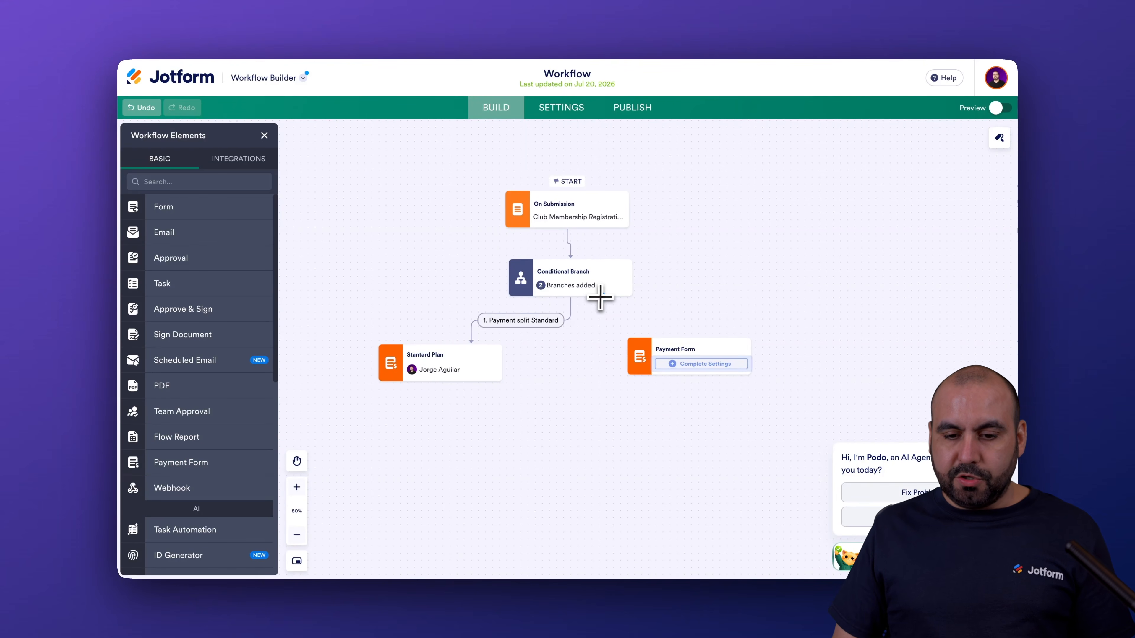
{"action": "left_click_drag", "start_coordinate": [687, 336], "coordinate": [686, 335]}
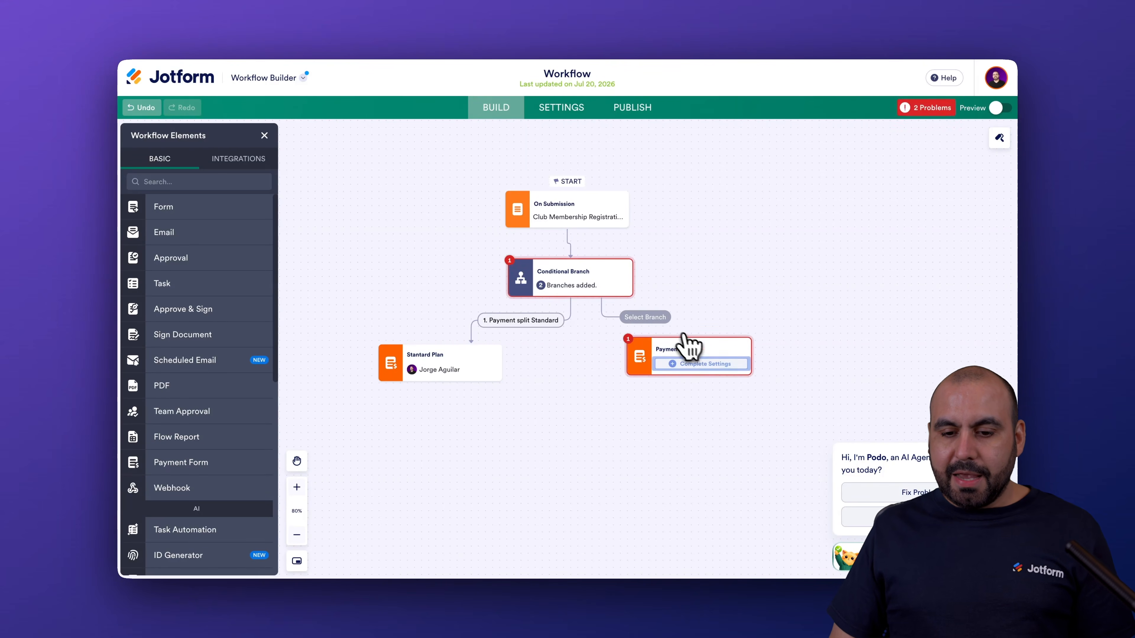
{"action": "left_click", "coordinate": [648, 321]}
{"action": "left_click", "coordinate": [640, 368]}
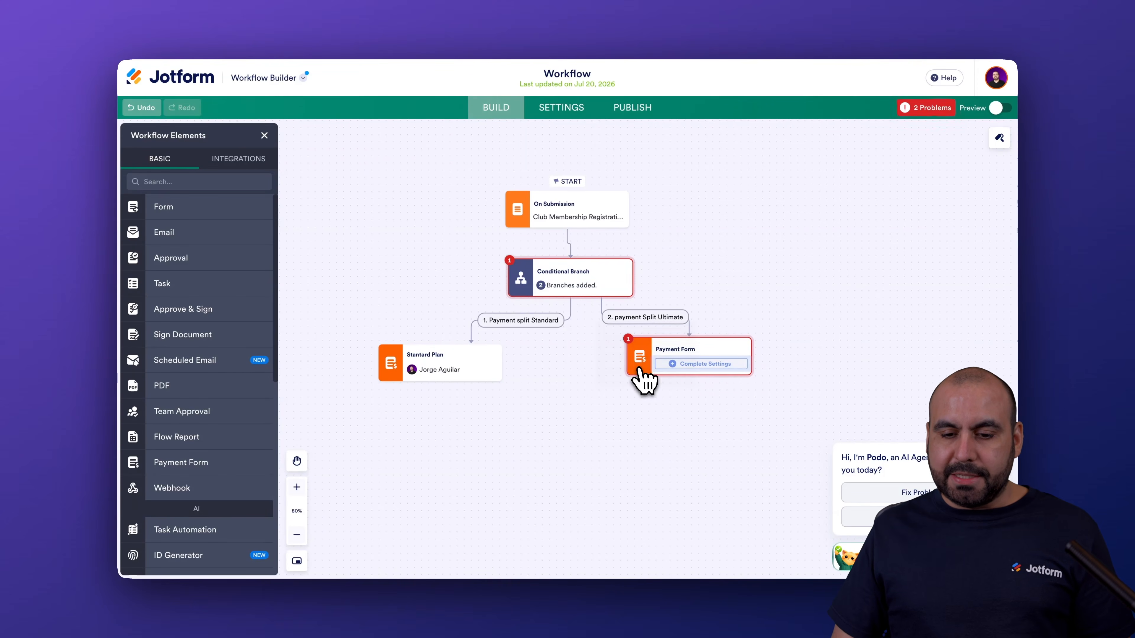
- Assign Clone of Stantard Plan to the second Payment Form, prefill it from the Club Membership Registration Form and save
{"action": "left_click", "coordinate": [690, 365]}
{"action": "left_click", "coordinate": [554, 316]}
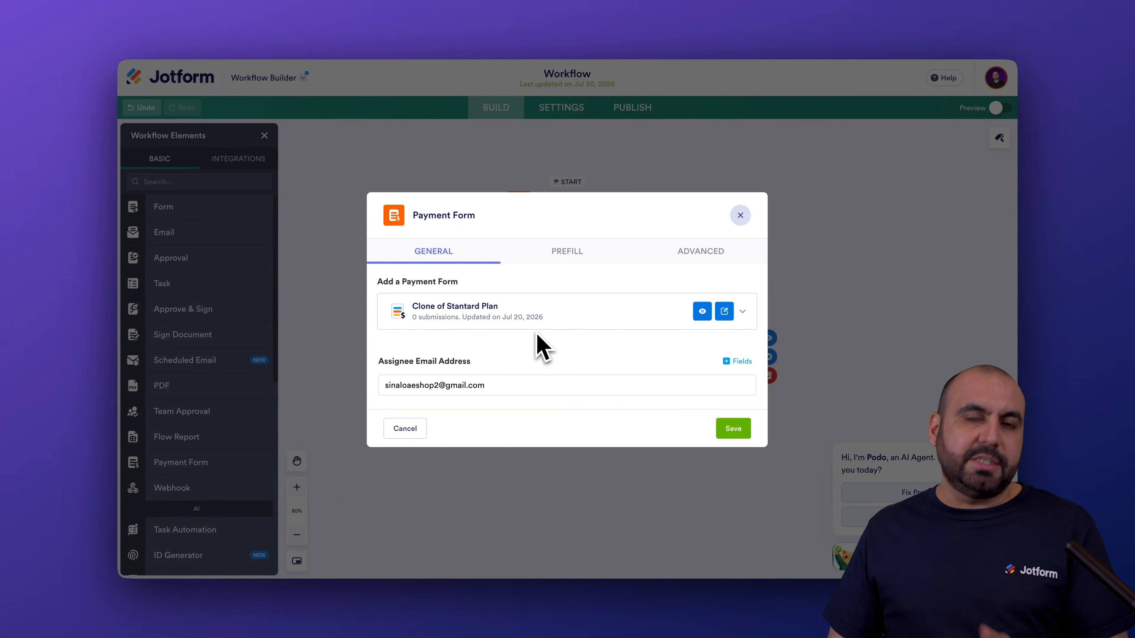
{"action": "left_click", "coordinate": [554, 261]}
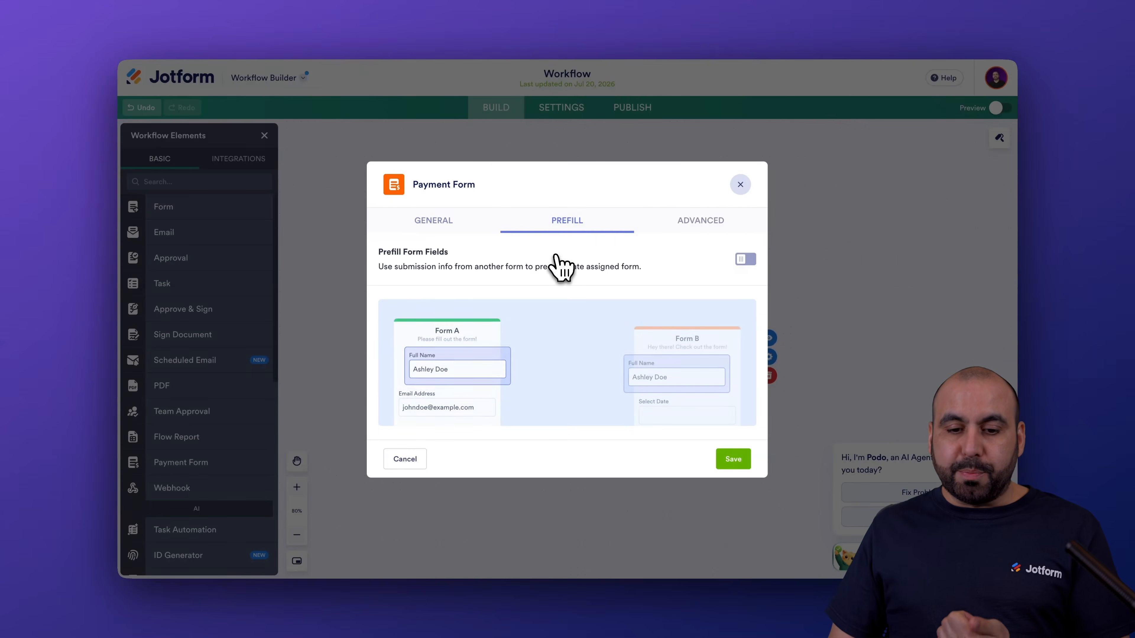
{"action": "left_click", "coordinate": [504, 374]}
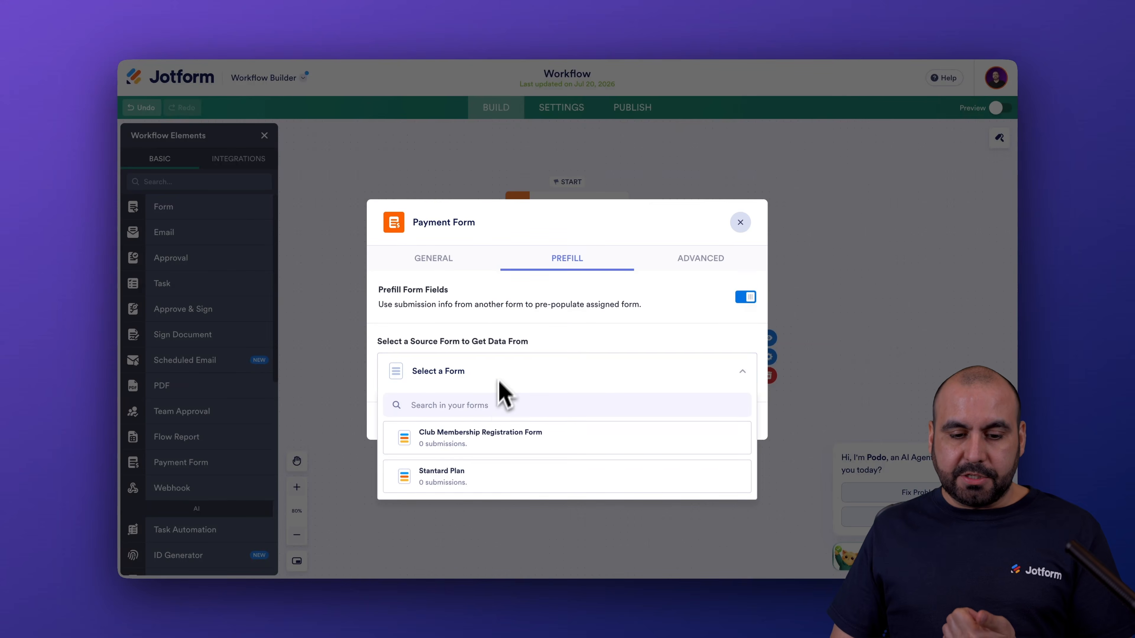
{"action": "left_click", "coordinate": [593, 451]}
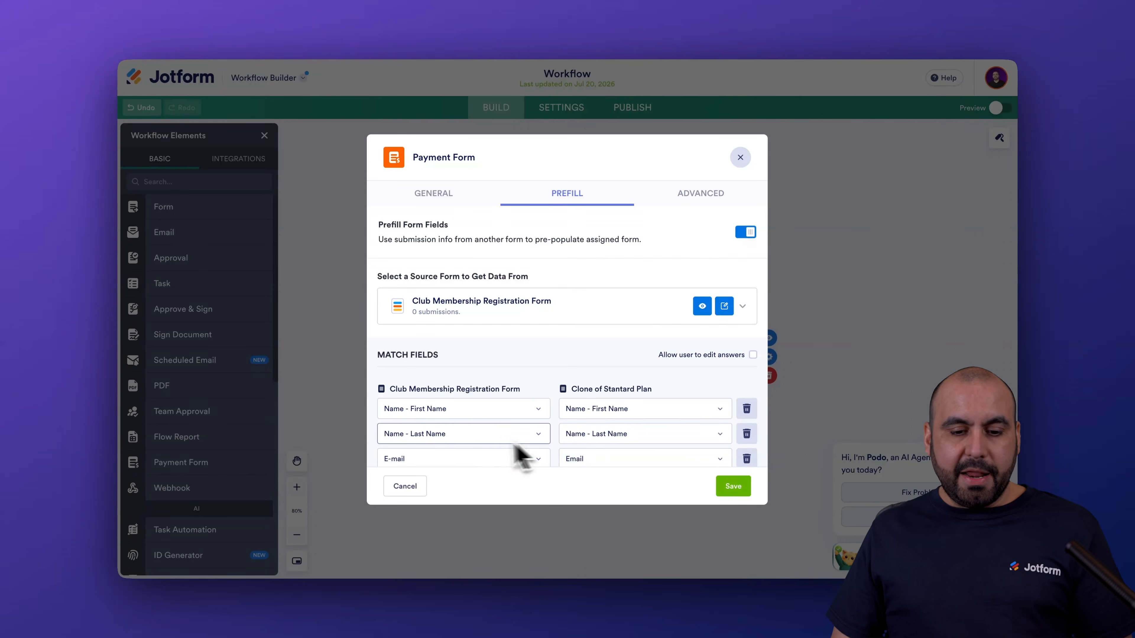
{"action": "scroll", "coordinate": [505, 442], "scroll_direction": "down", "scroll_amount": 2}
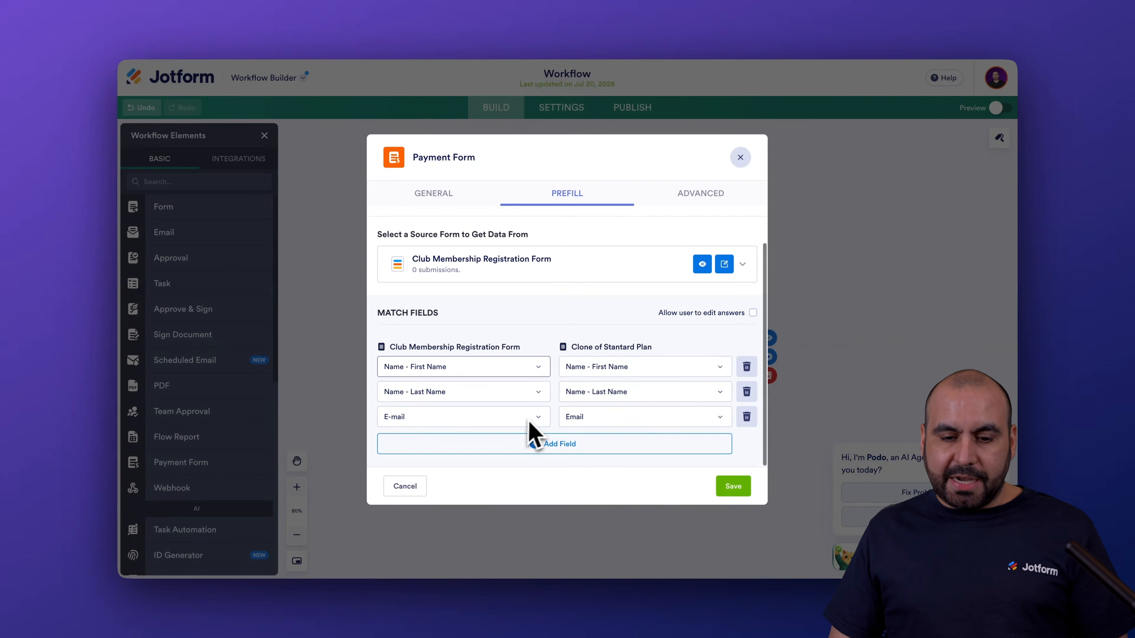
{"action": "left_click", "coordinate": [737, 492]}
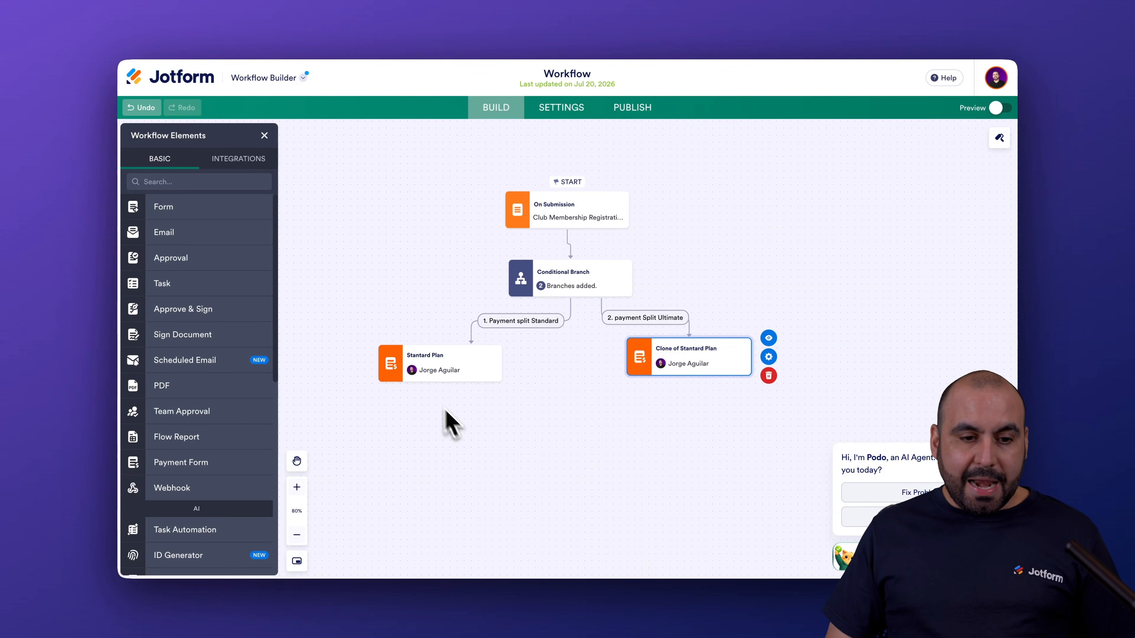
- Add an End element below the payment forms and connect both Stantard Plan and Clone of Stantard Plan to it
{"action": "scroll", "coordinate": [259, 371], "scroll_direction": "down", "scroll_amount": 10}
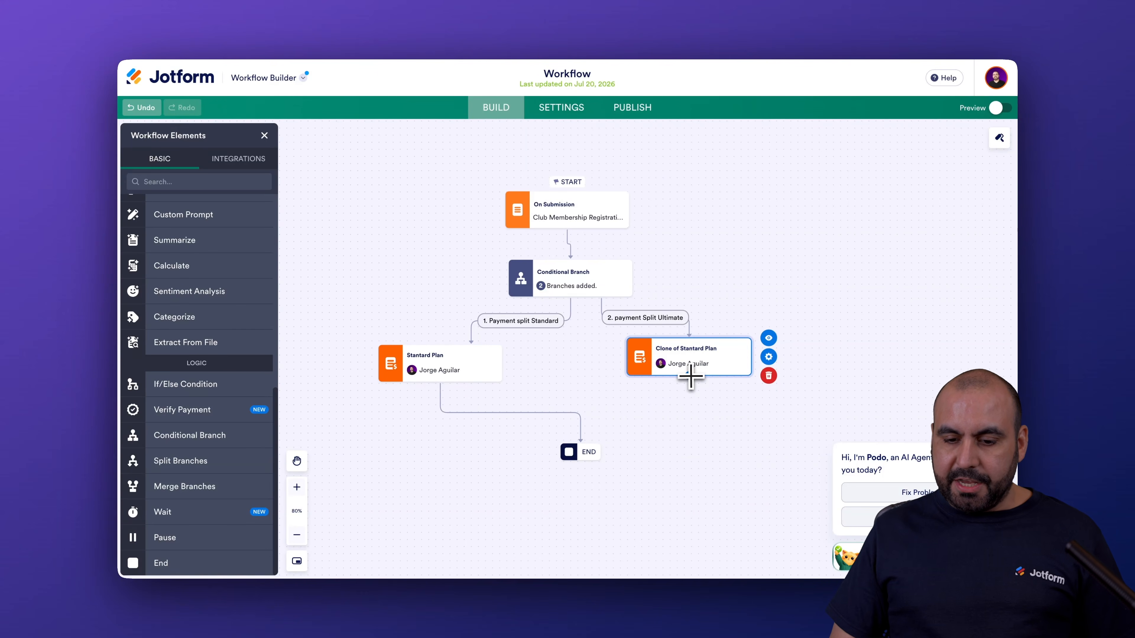
{"action": "left_click_drag", "start_coordinate": [671, 382], "coordinate": [592, 451]}
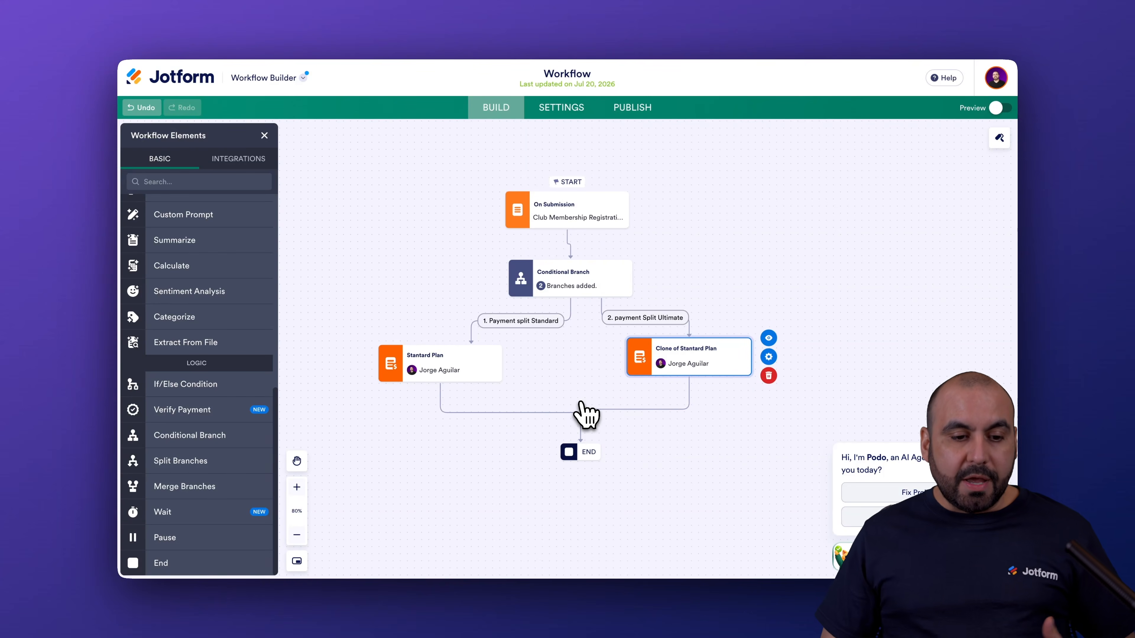
{"action": "scroll", "coordinate": [203, 317], "scroll_direction": "up", "scroll_amount": 10}
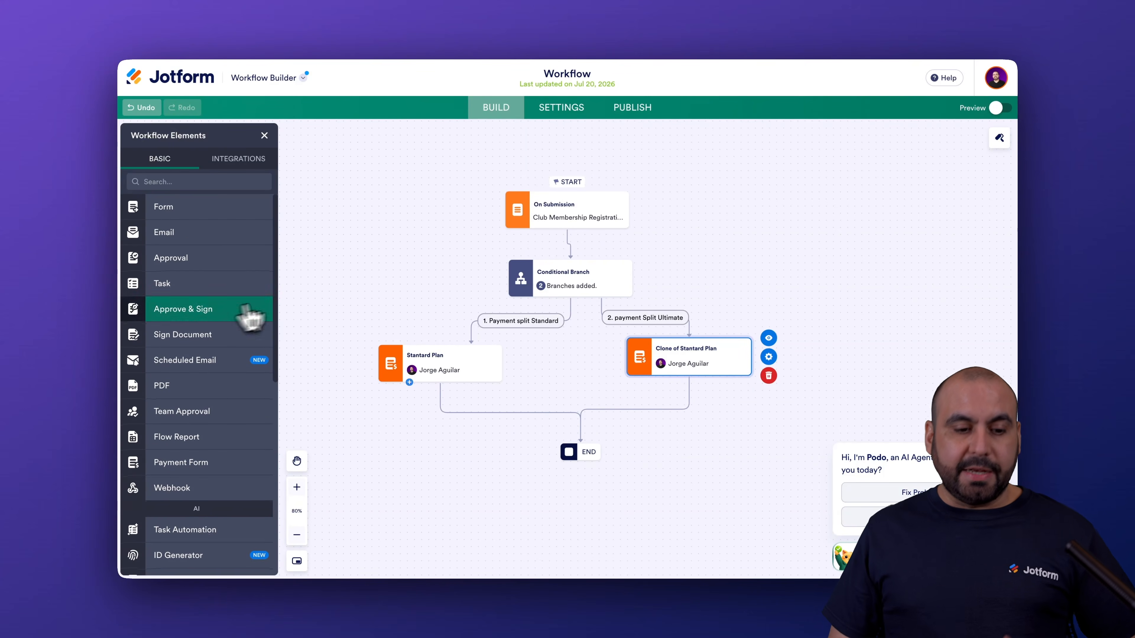